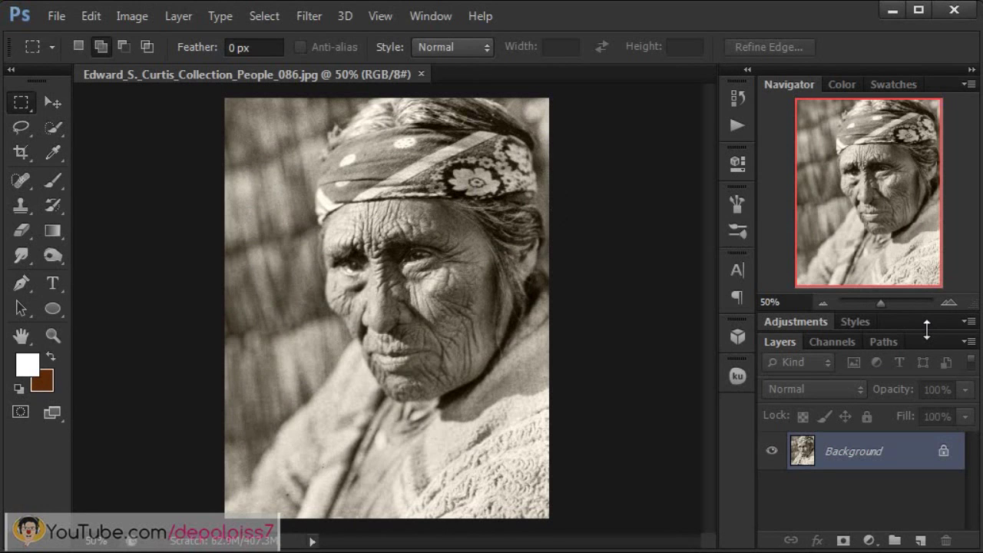
Step: Duplicate the Background onto Layer 1 and glance at the finished colour reference portrait
left_click_drag(928, 329, 928, 229)
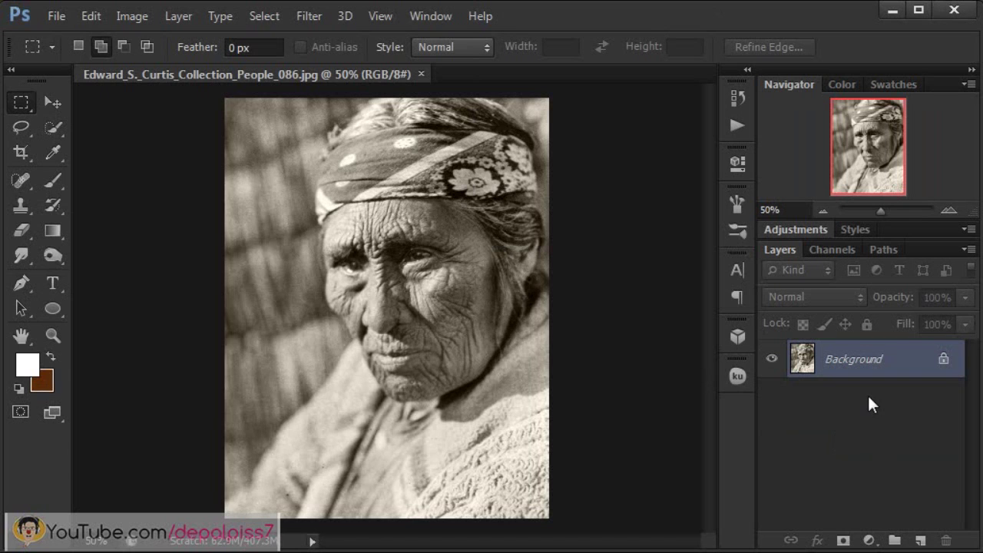
key("ctrl+j")
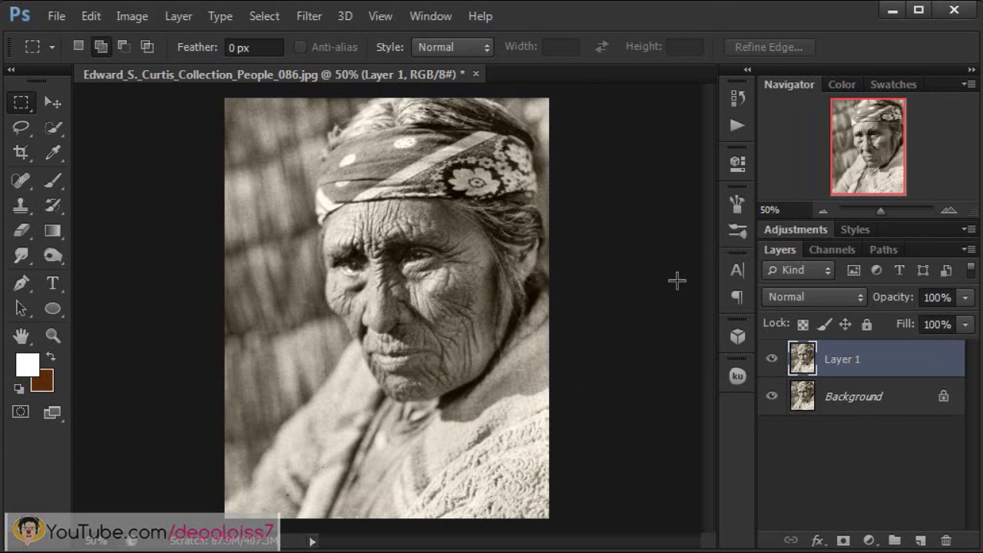
left_click(894, 11)
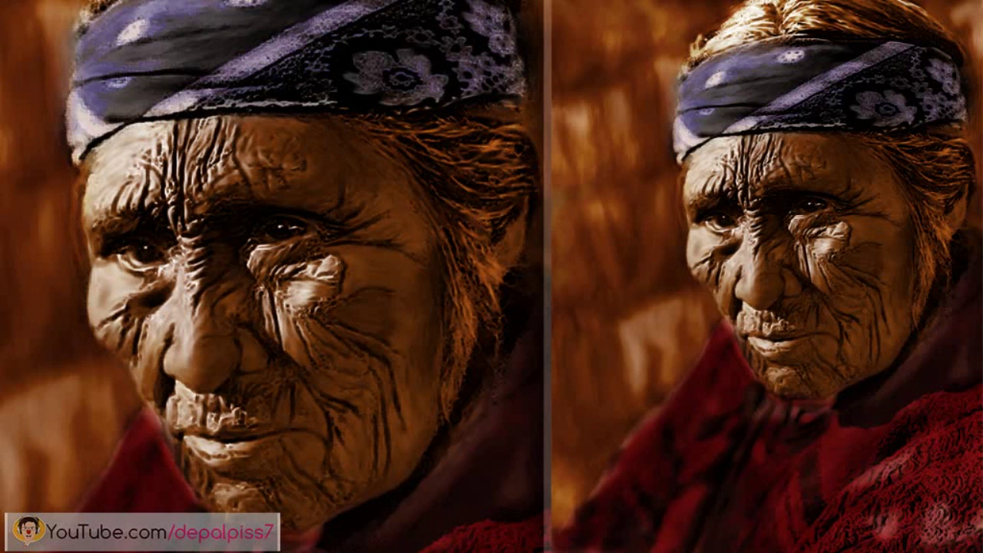
left_click(384, 530)
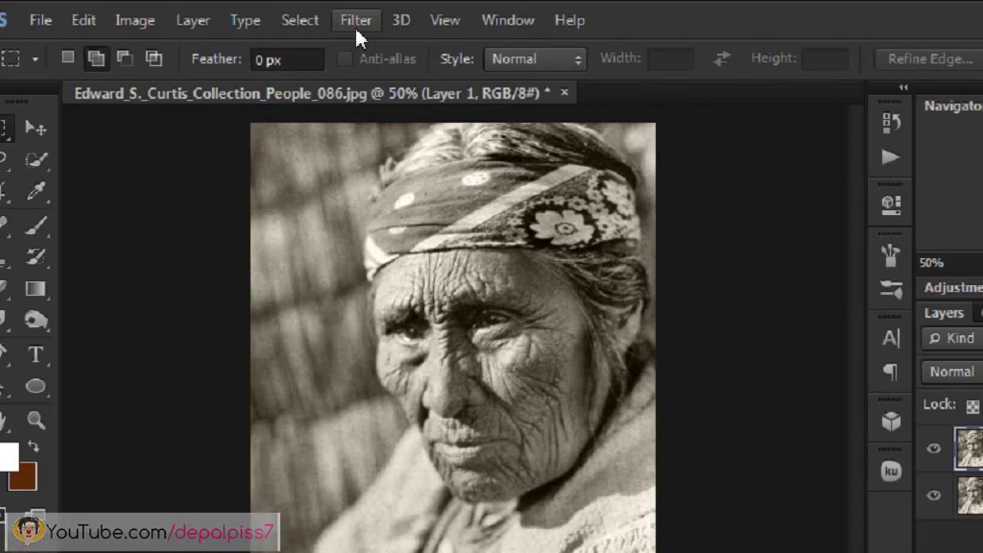
Step: Apply Smart Sharpen (32%, 2.8 px, Remove Lens Blur) to Layer 1, check at 100%, and reapply
left_click(494, 32)
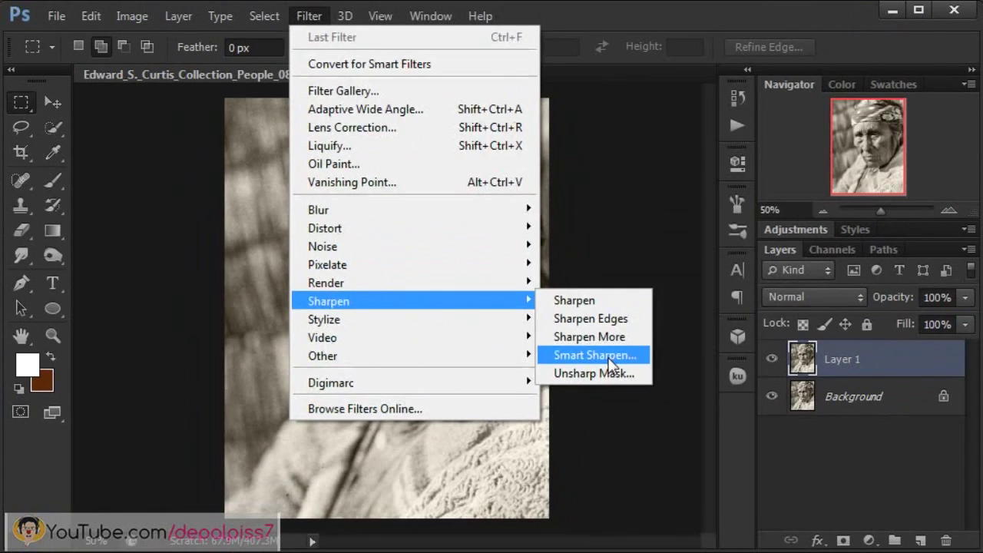
left_click(610, 365)
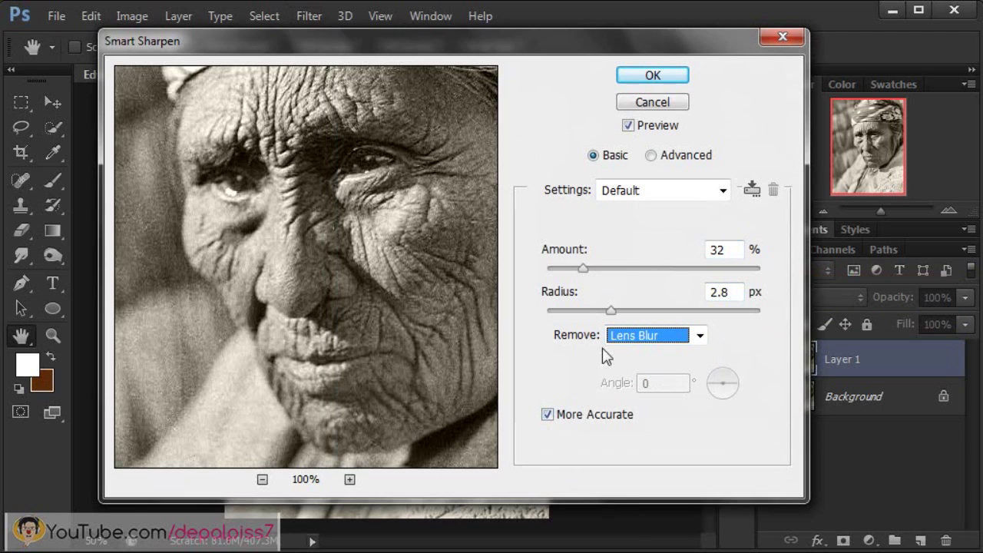
key("Return")
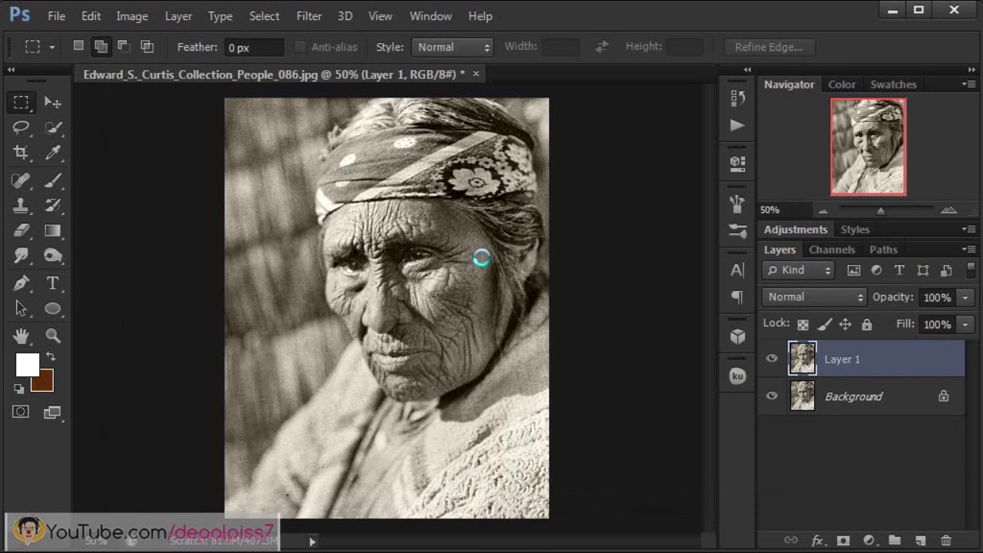
key("ctrl+1")
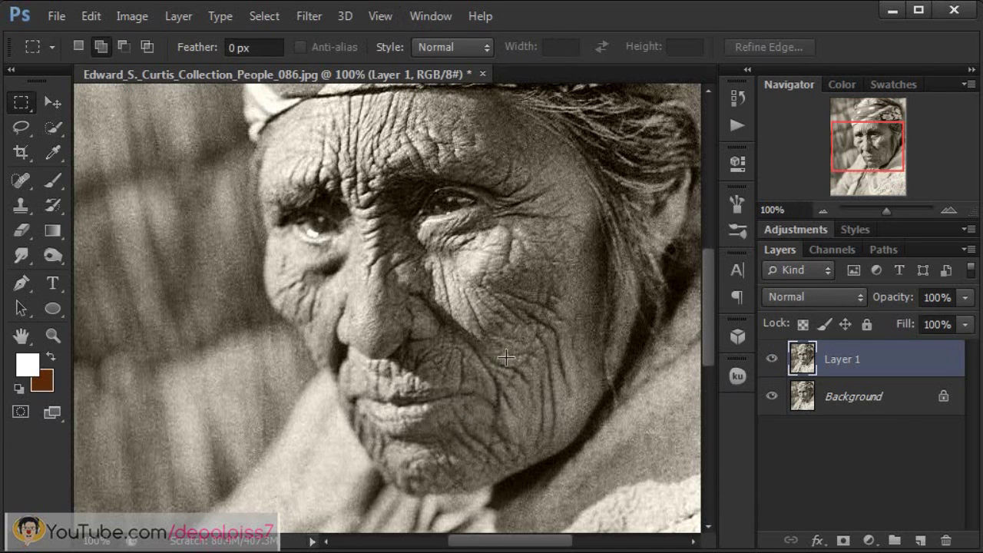
key("ctrl+f")
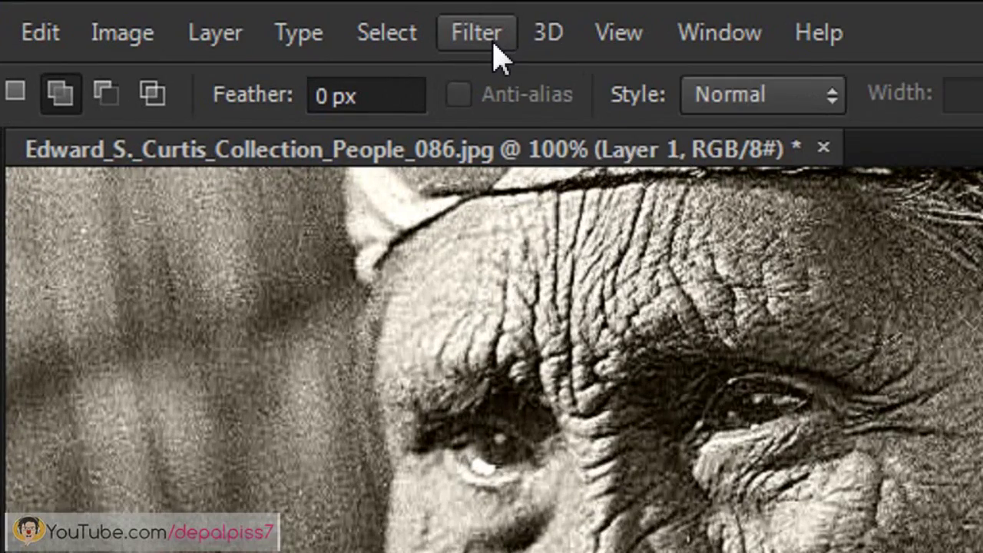
Step: Apply Filter Gallery Crosshatch with Stroke Length 3, Sharpness 4, Strength 1, comparing before and after
left_click(492, 39)
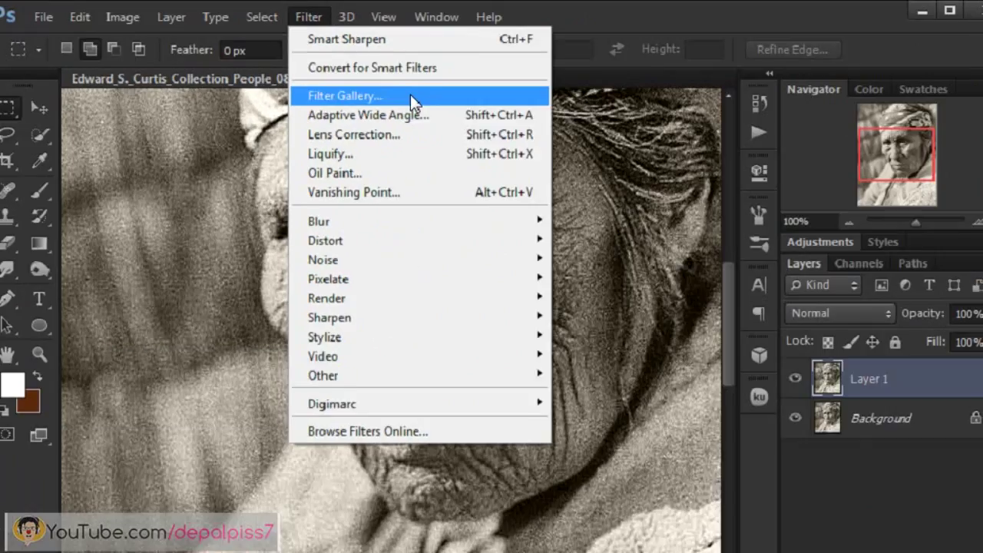
left_click(498, 196)
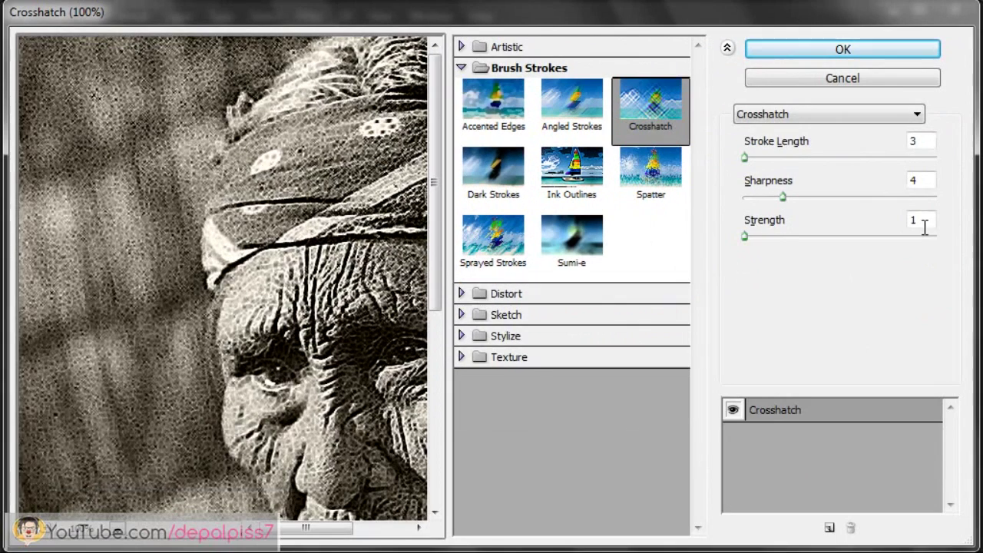
left_click_drag(325, 528, 351, 529)
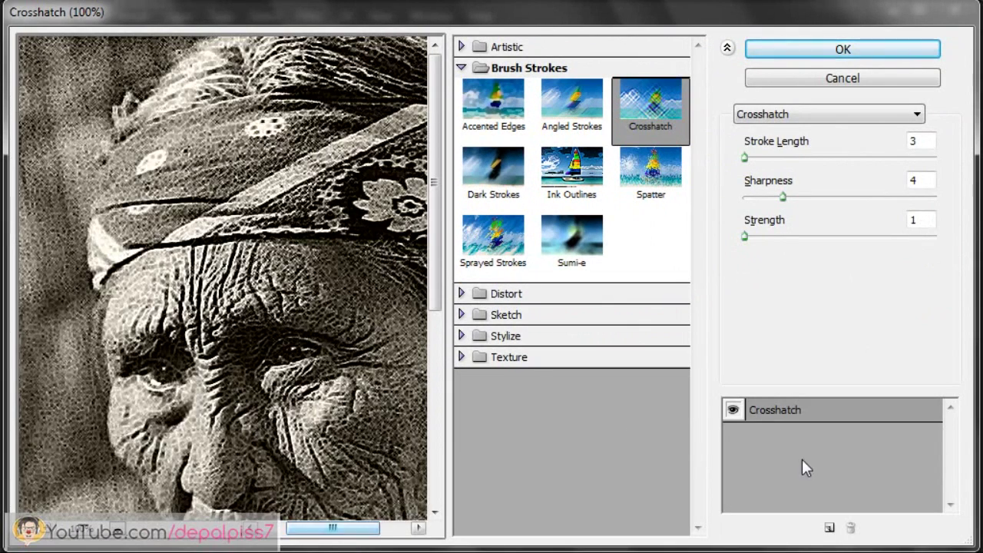
left_click(733, 411)
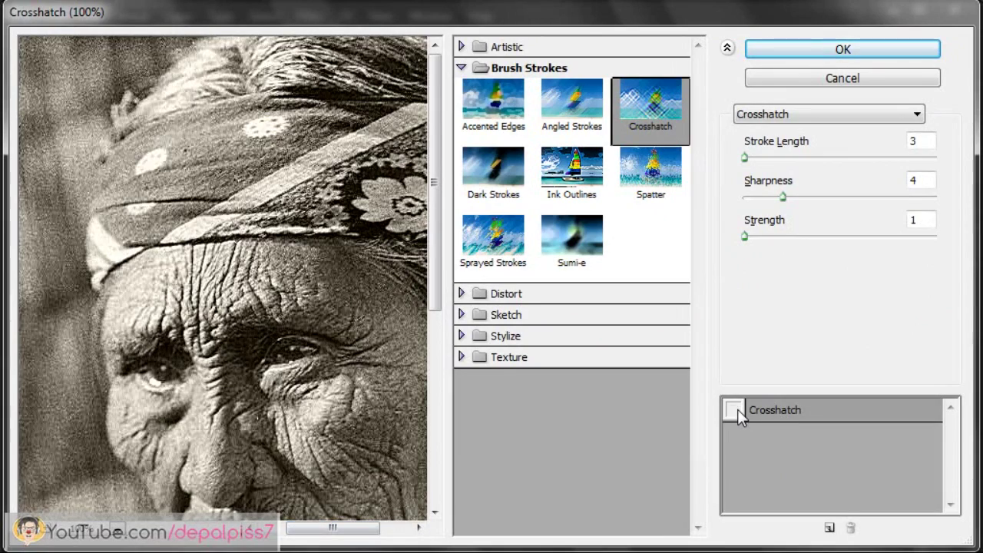
left_click(733, 411)
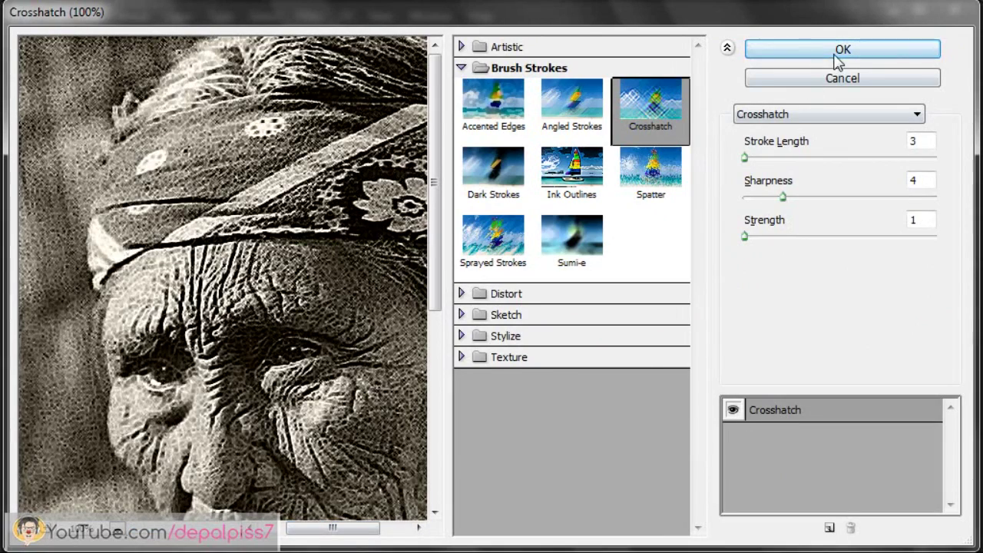
left_click(841, 50)
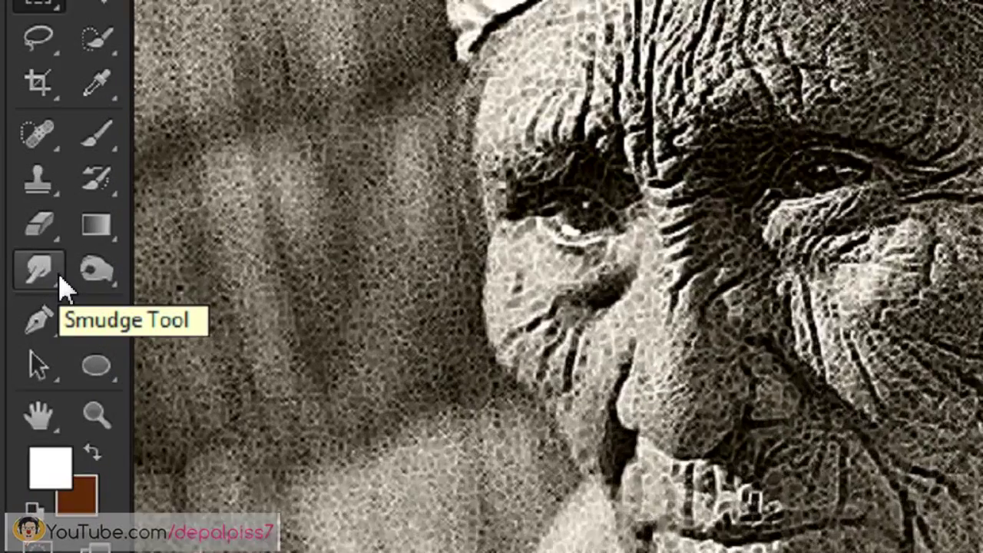
Step: Select the Smudge Tool from the Blur group and fit the photo on screen
right_click(31, 264)
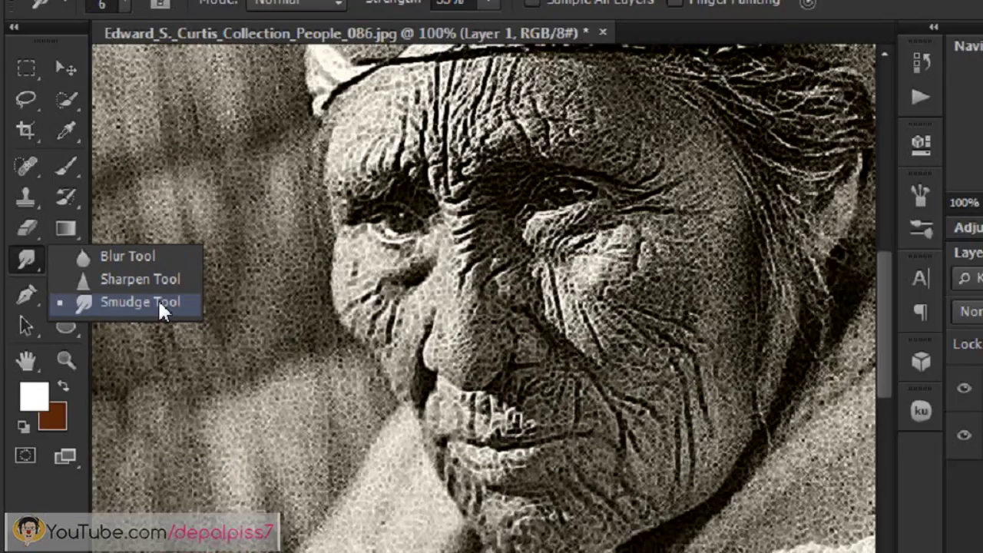
left_click(259, 351)
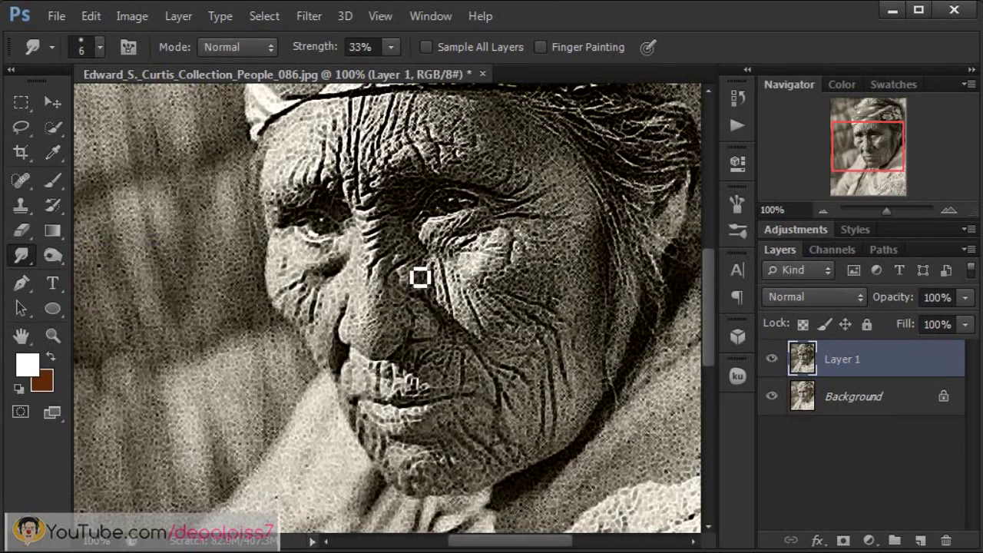
left_click(378, 15)
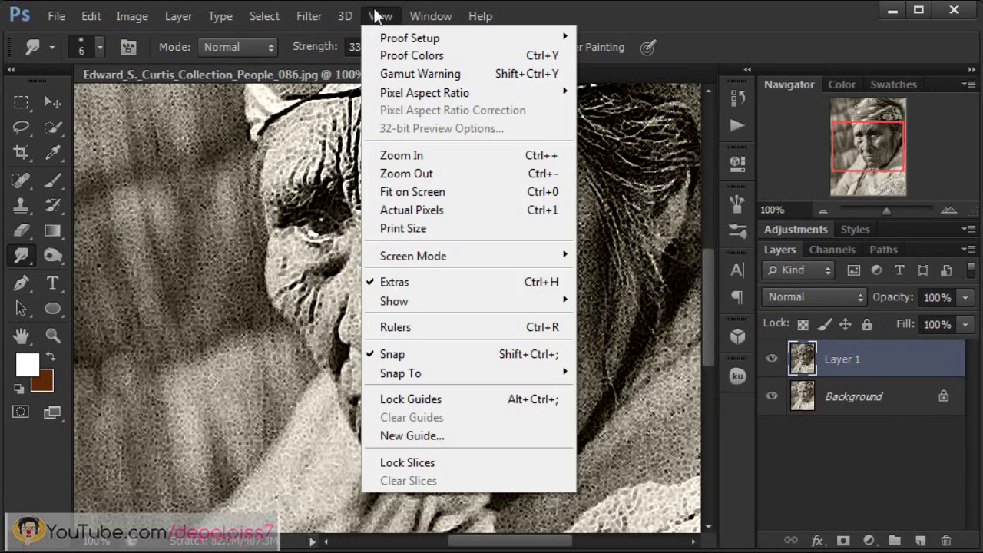
left_click(433, 195)
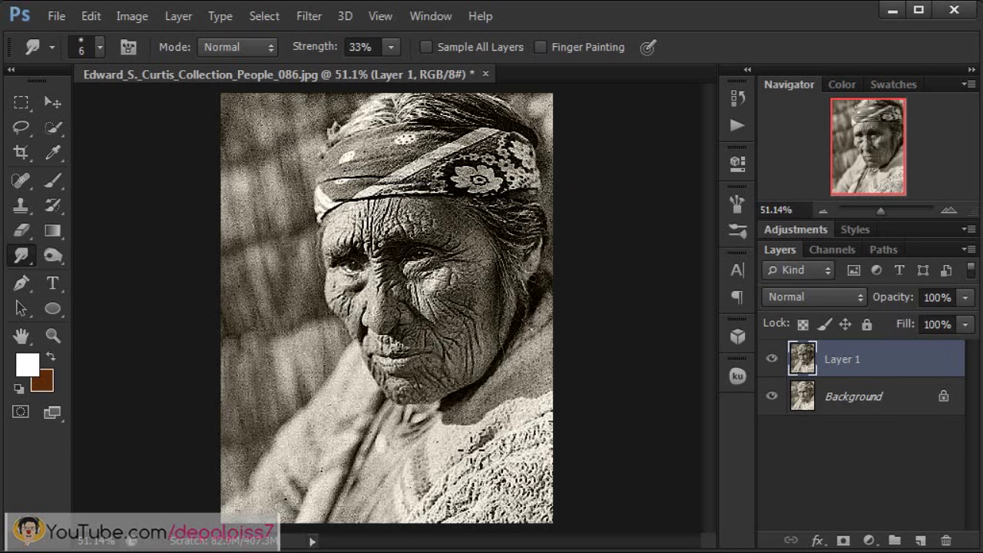
Step: Return to Actual Pixels and zoom to 200% on the wrinkled eye area
left_click(381, 20)
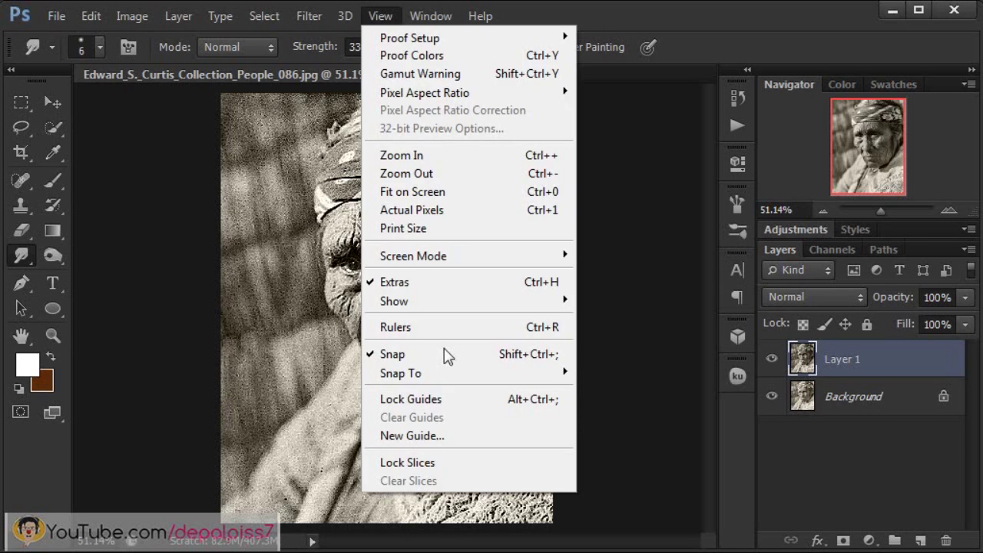
left_click(448, 215)
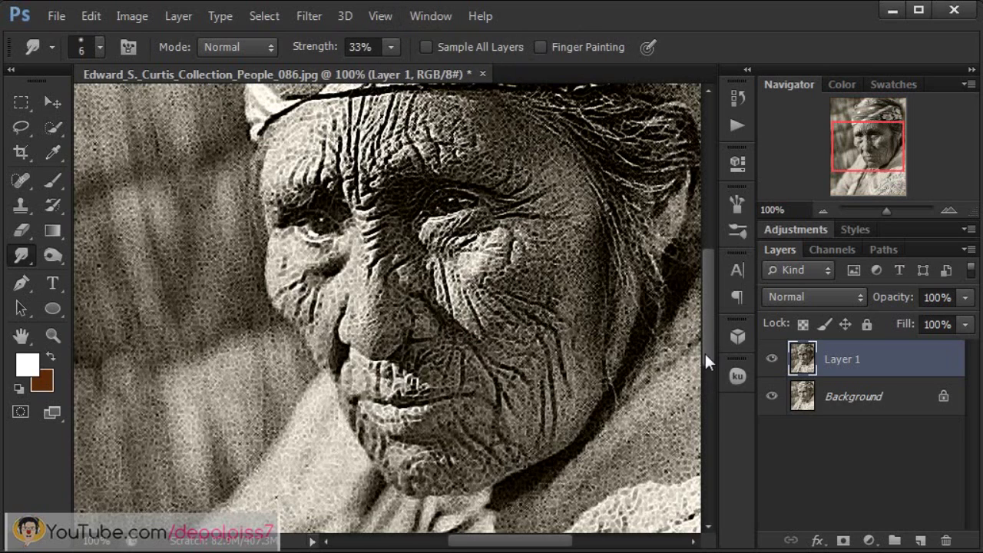
left_click_drag(708, 346, 713, 319)
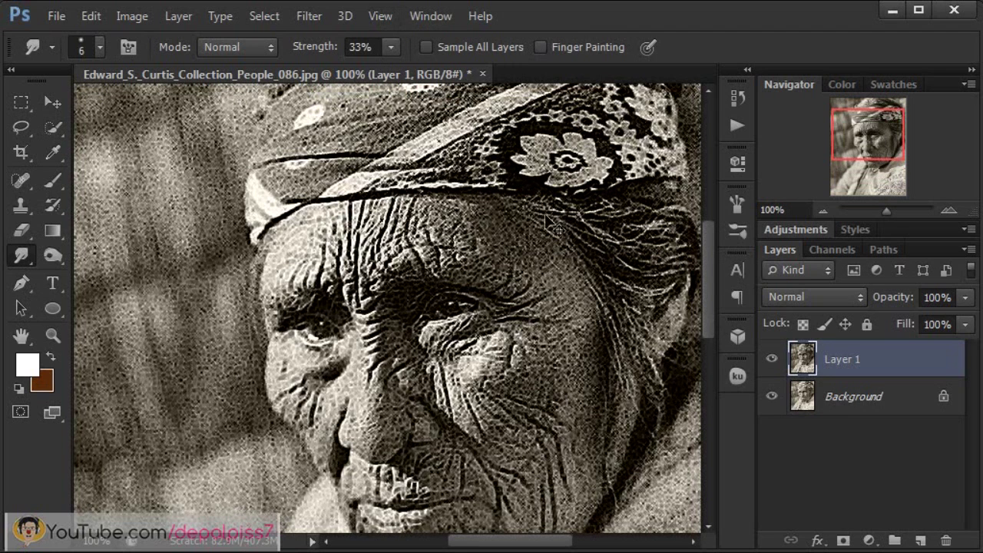
key("ctrl+plus")
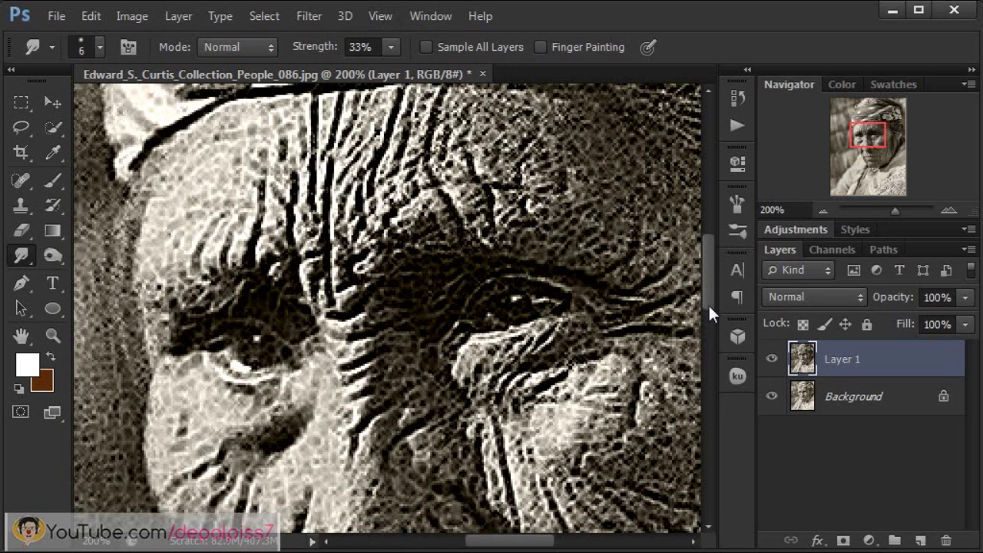
Step: Set Smudge mode to Darken with a 6 px, 0% hardness brush at 33% strength
left_click_drag(710, 307, 708, 302)
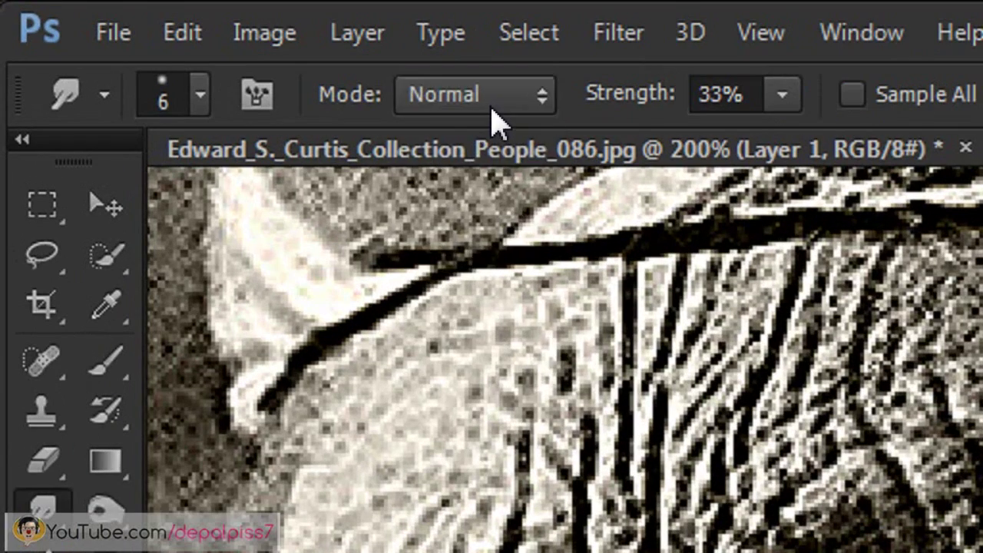
left_click(246, 49)
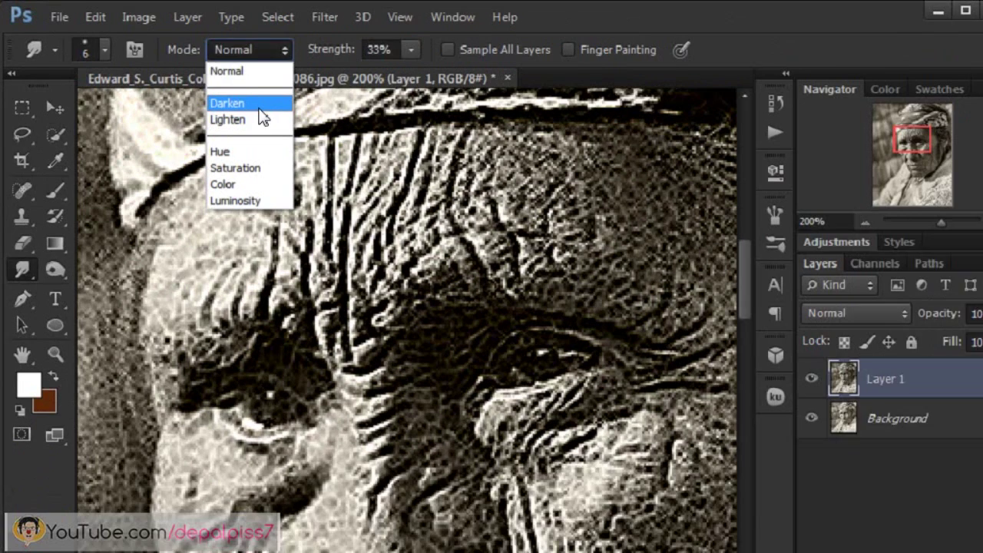
left_click(494, 202)
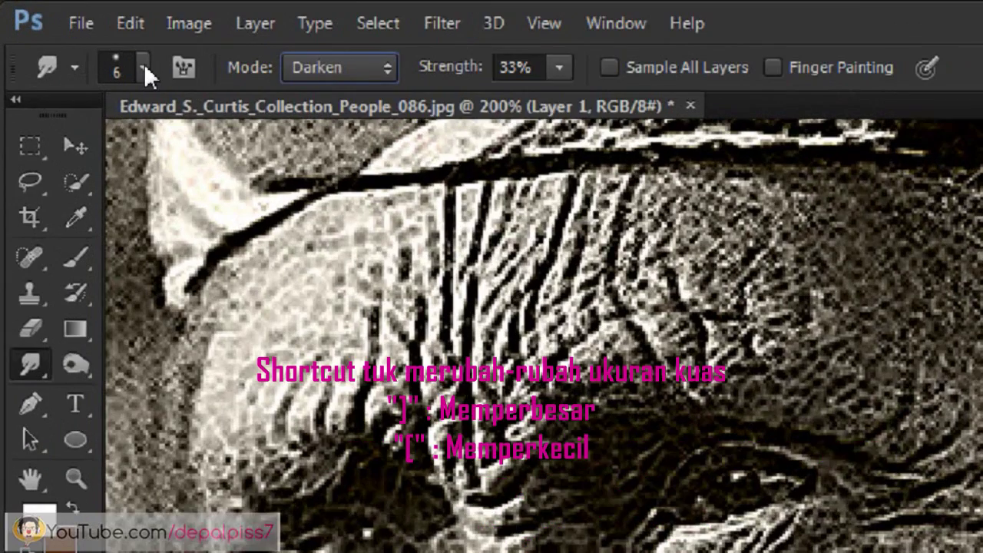
left_click(101, 46)
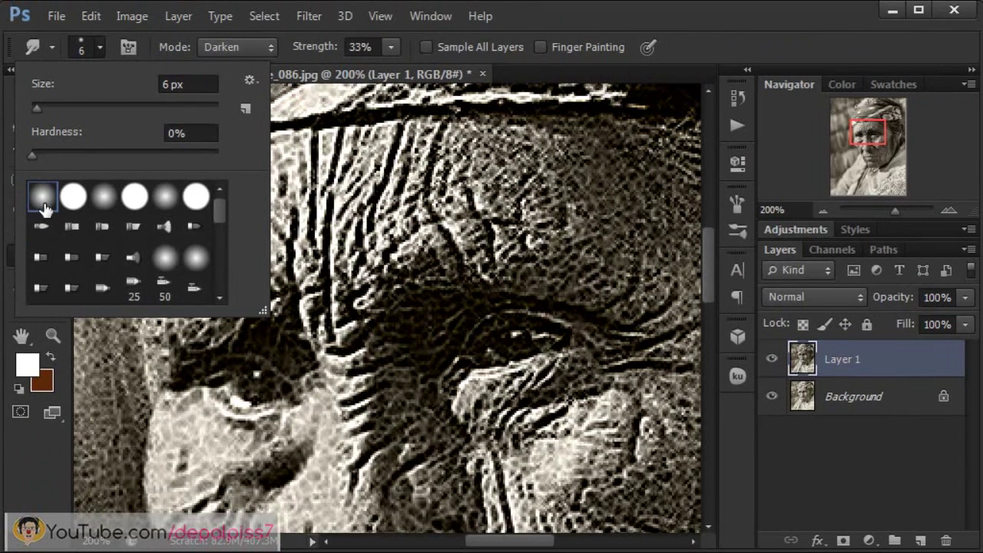
left_click(565, 21)
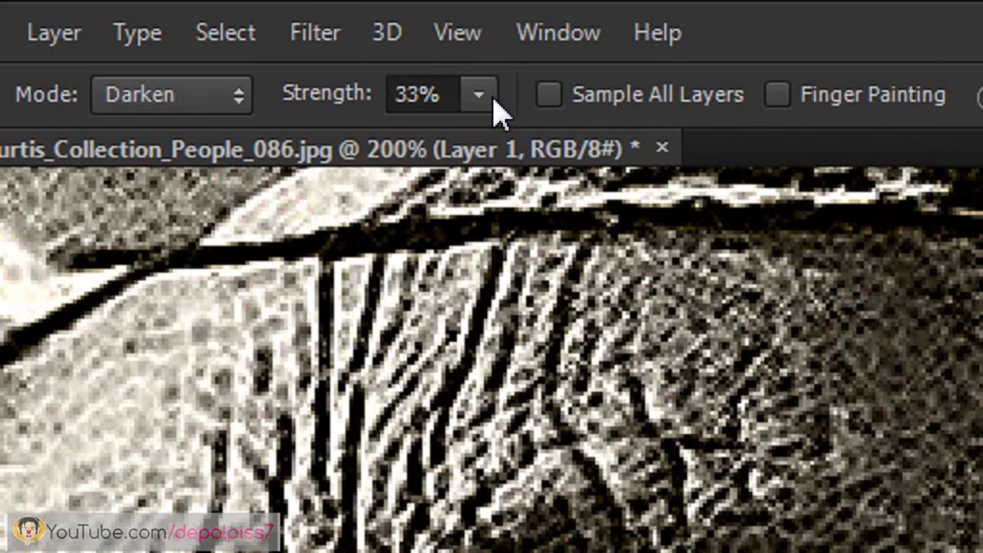
left_click(492, 108)
left_click(494, 107)
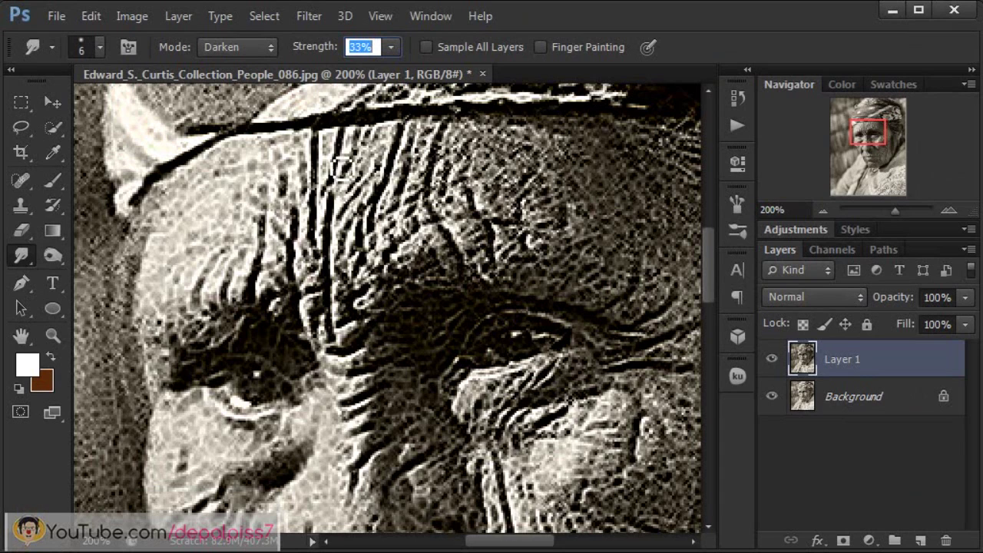
Step: Smudge along the cheek wrinkles, light streak and lower cheek to deepen and soften them
left_click(339, 329)
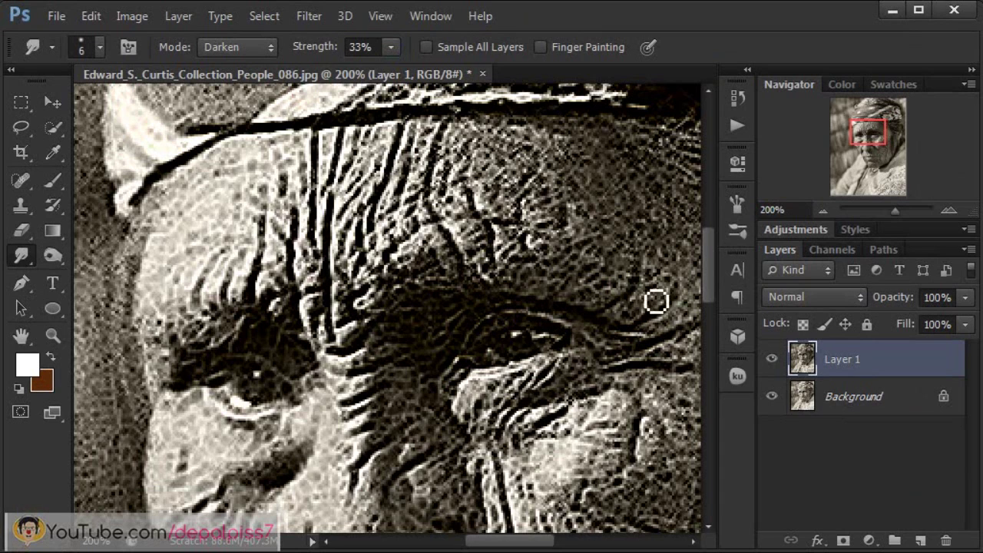
left_click_drag(712, 285, 707, 308)
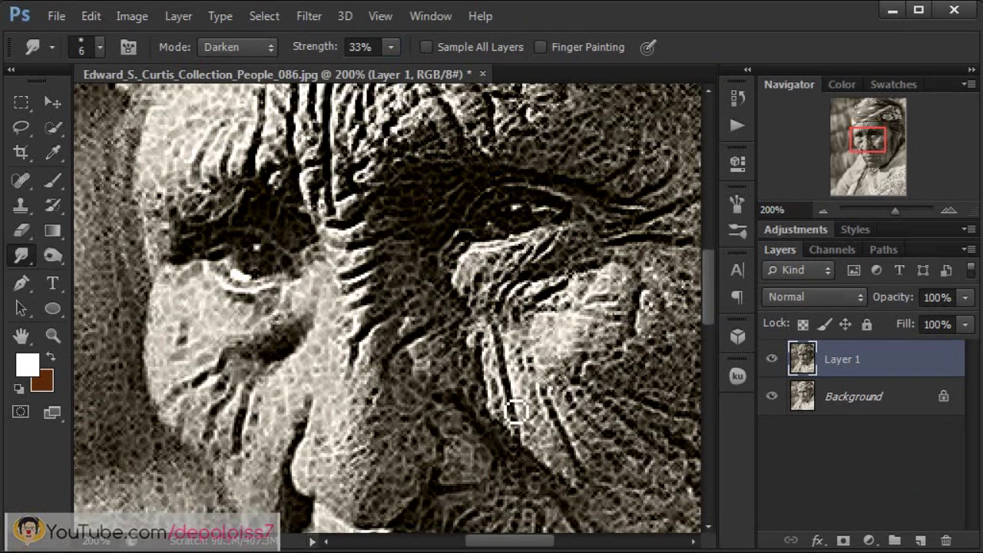
mouse_move(517, 412)
left_mouse_down()
mouse_move(502, 338)
mouse_move(525, 432)
left_mouse_up()
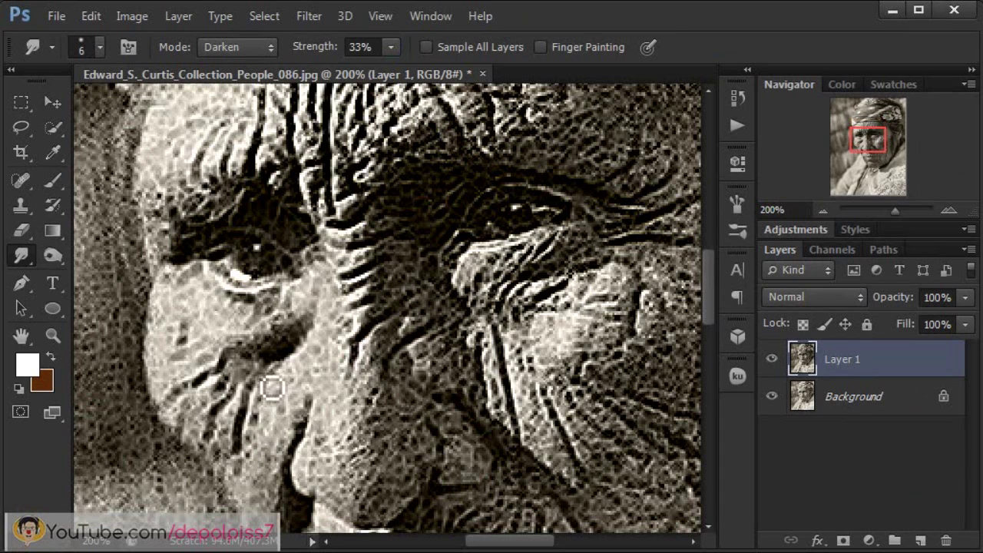
mouse_move(273, 388)
left_mouse_down()
mouse_move(290, 366)
mouse_move(264, 377)
mouse_move(252, 364)
mouse_move(301, 345)
mouse_move(281, 345)
mouse_move(299, 345)
mouse_move(292, 358)
left_mouse_up()
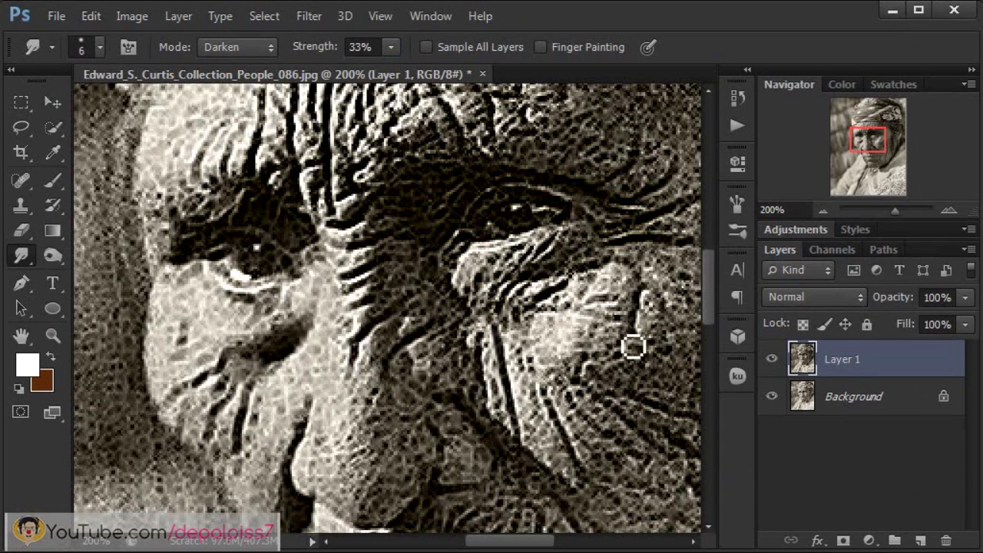
left_click_drag(637, 345, 650, 307)
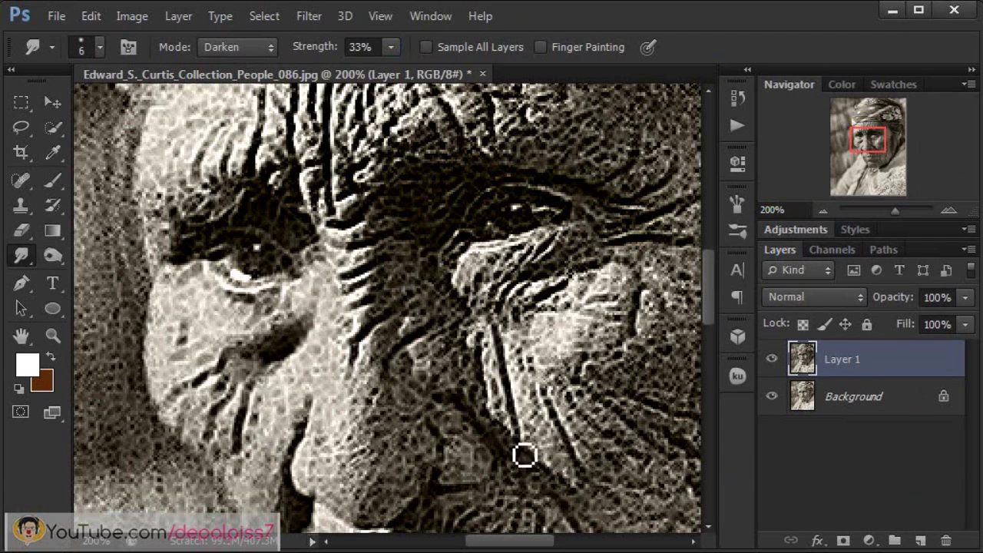
left_click_drag(525, 456, 504, 351)
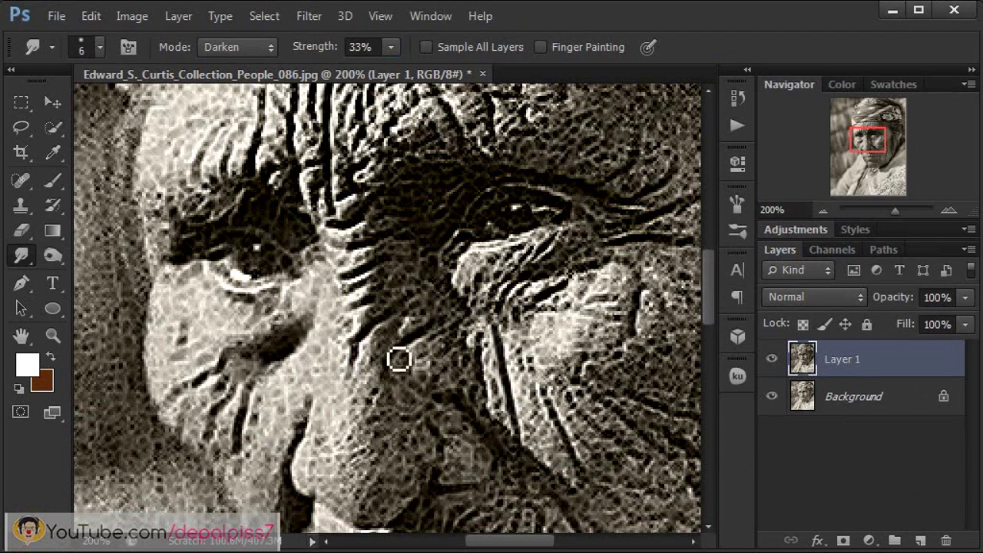
left_click_drag(399, 360, 444, 457)
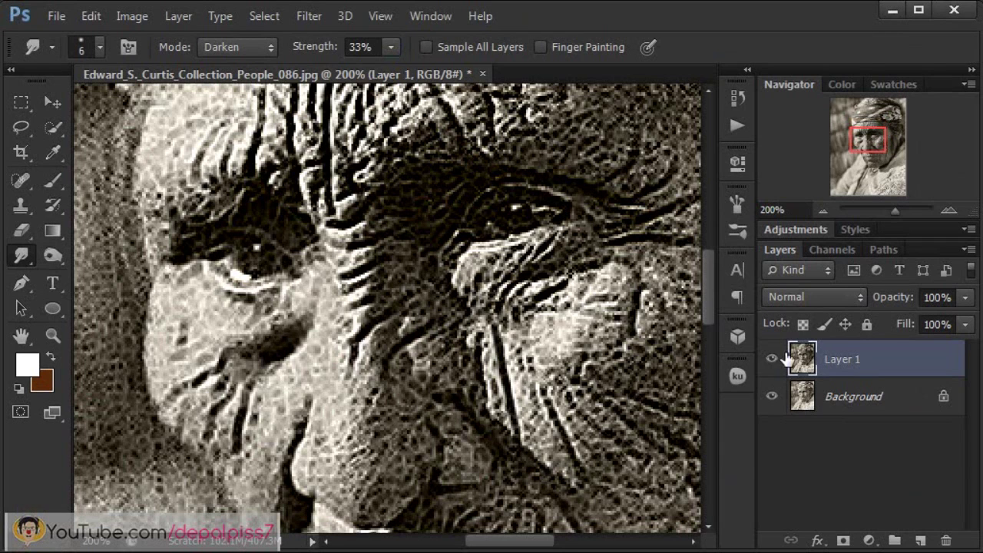
Step: Rezoom to about 200% and smudge the dark band below the face and the clothing texture
left_click(380, 19)
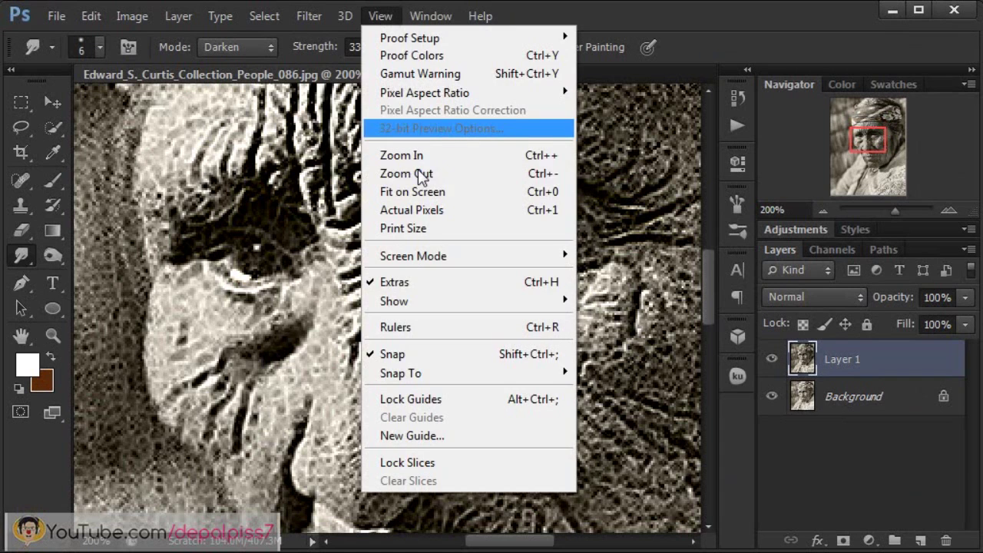
left_click(413, 192)
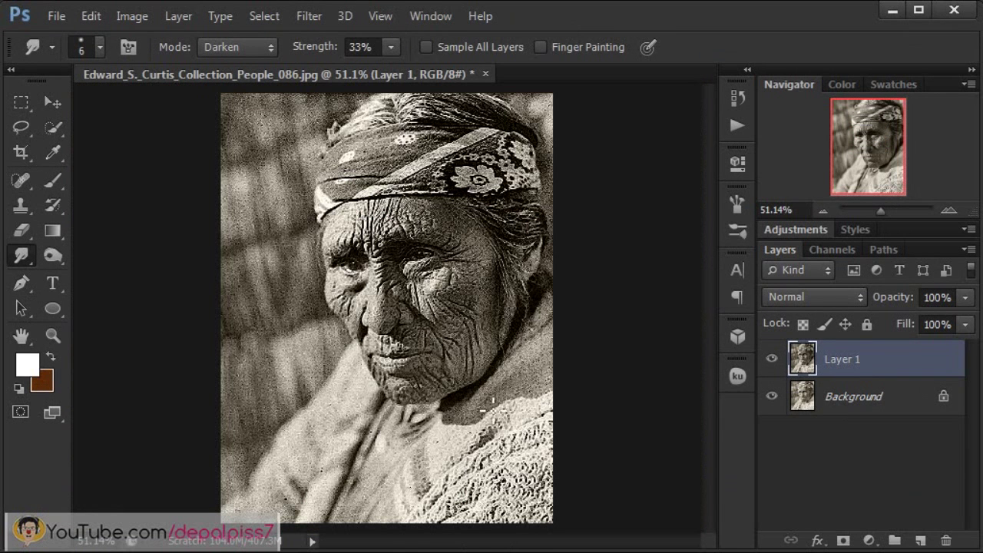
left_click(387, 21)
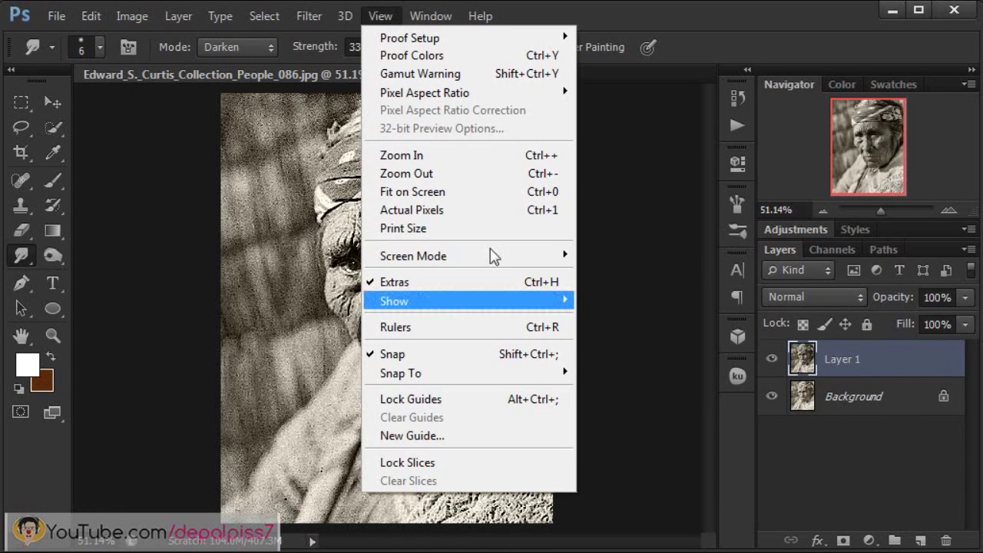
left_click(476, 206)
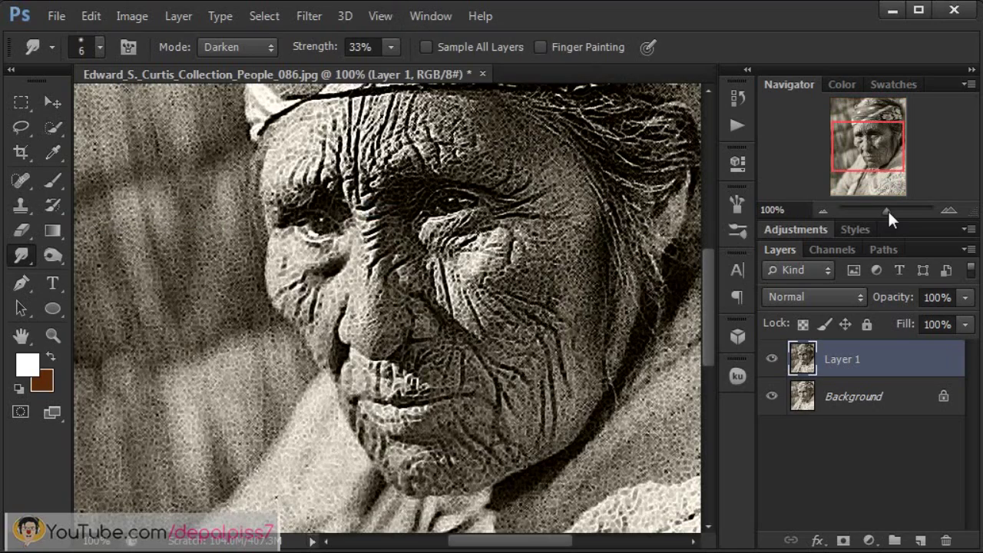
left_click_drag(889, 214, 896, 211)
left_click_drag(486, 548, 529, 547)
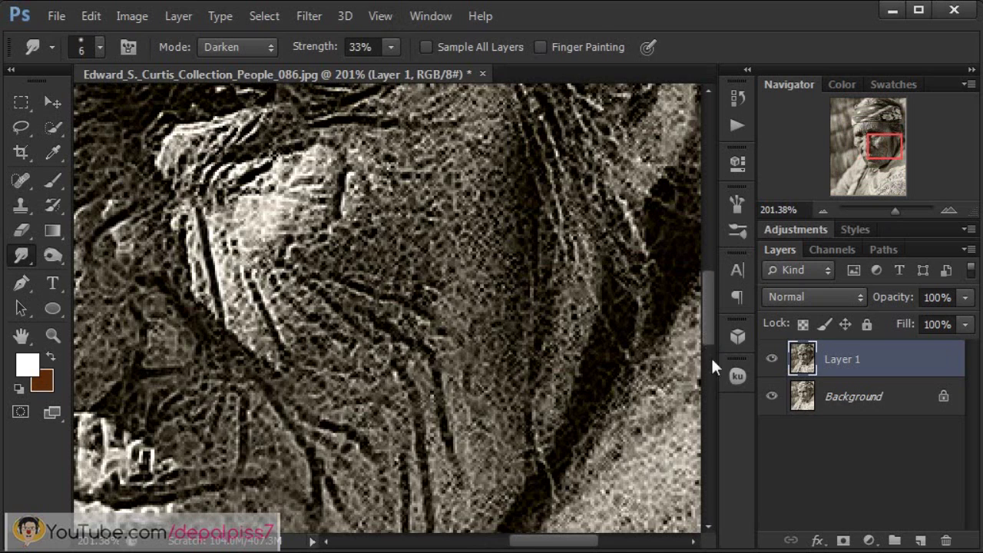
left_click_drag(708, 331, 710, 373)
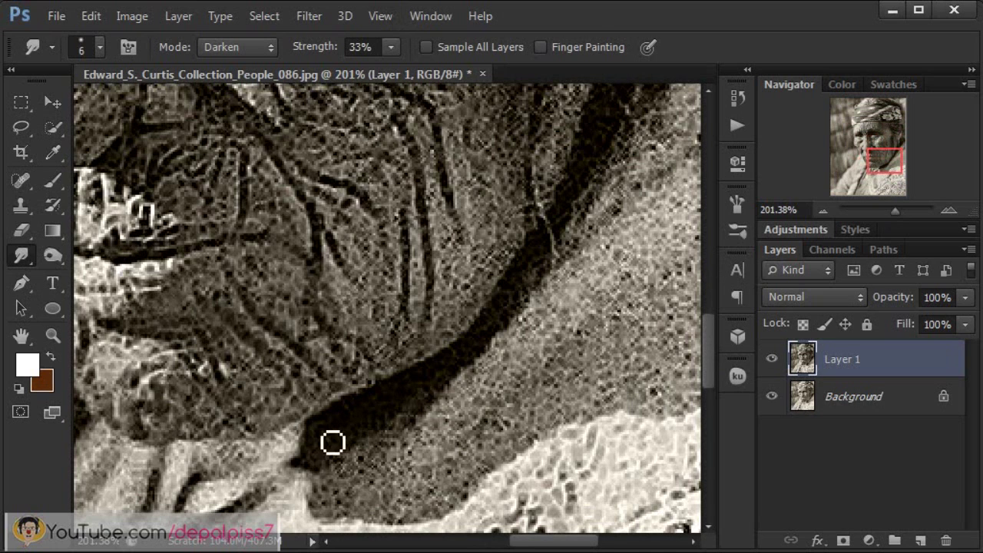
left_click_drag(334, 454, 413, 415)
left_click_drag(710, 370, 706, 418)
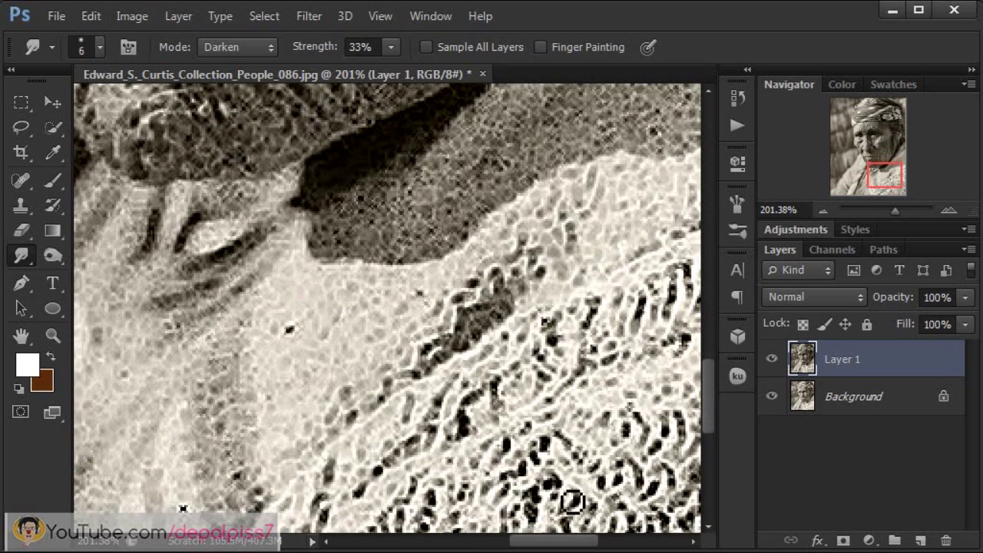
left_click_drag(564, 496, 528, 476)
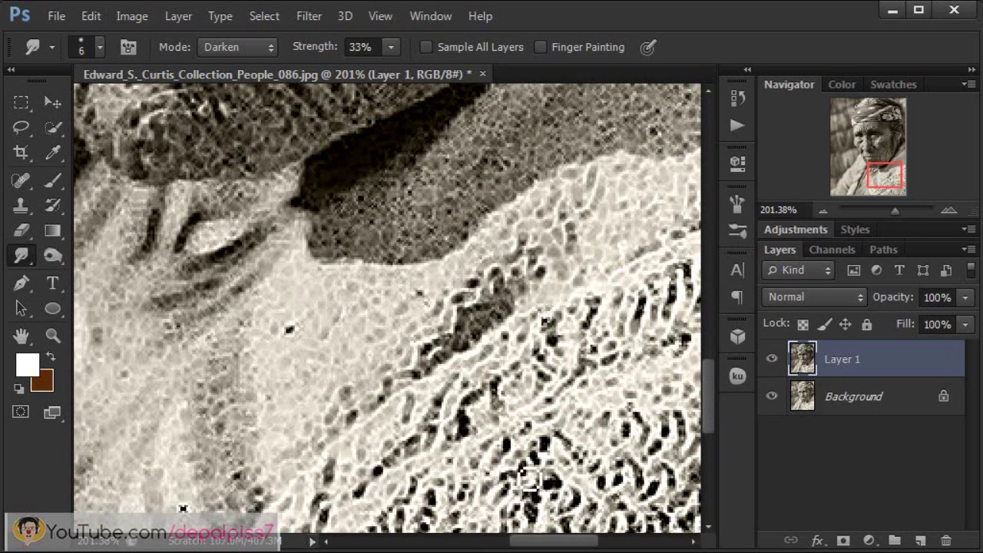
Step: Fit the whole portrait on screen, then return to Actual Pixels at 100%
left_click(380, 17)
left_click(413, 191)
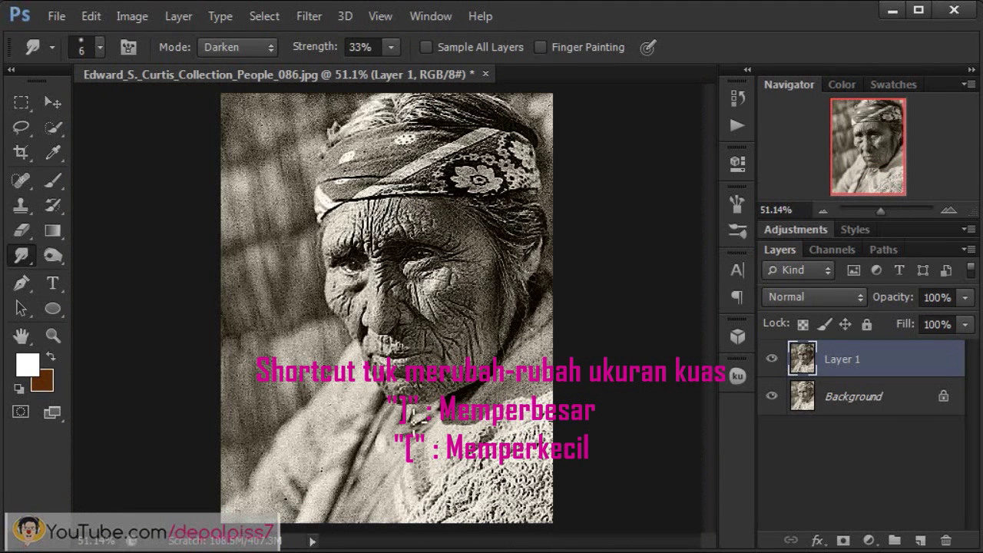
left_click(380, 16)
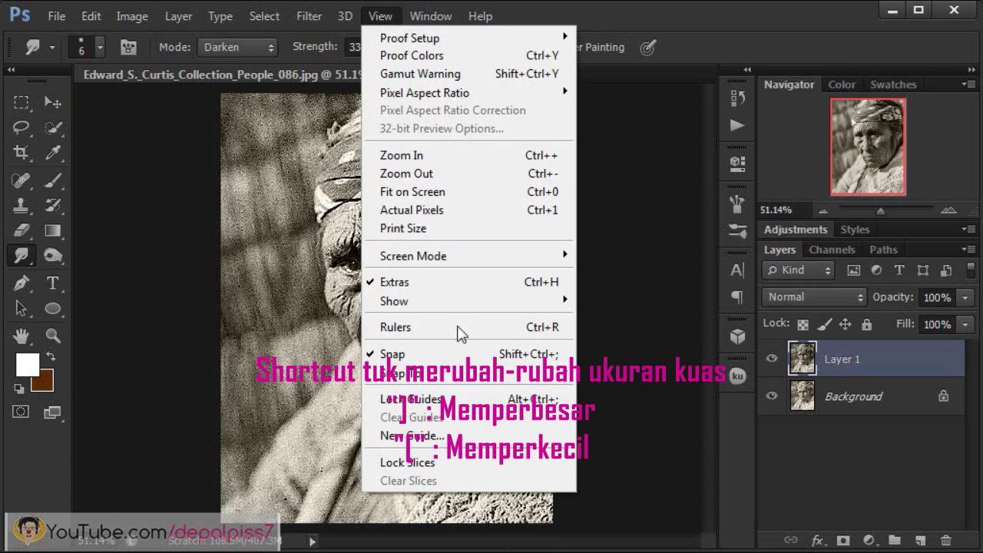
left_click(461, 210)
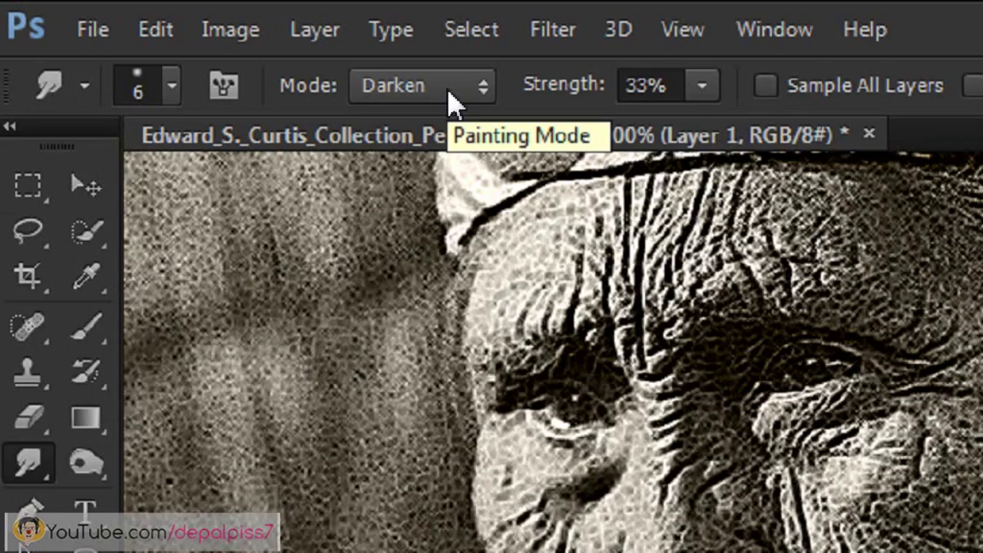
Step: Switch smudge blending to Normal, zoom in on the nose, and enlarge the brush to 15 px
left_click(251, 51)
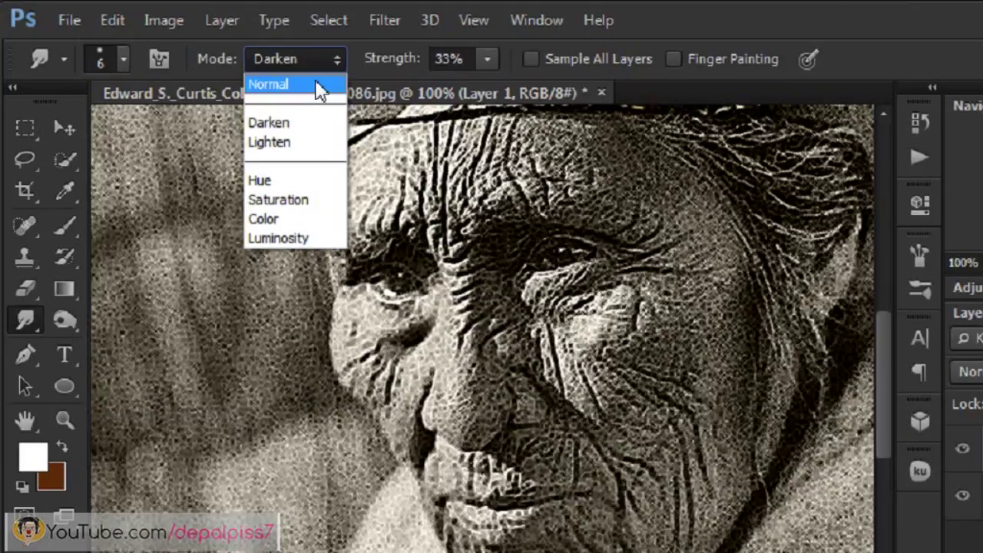
left_click(501, 134)
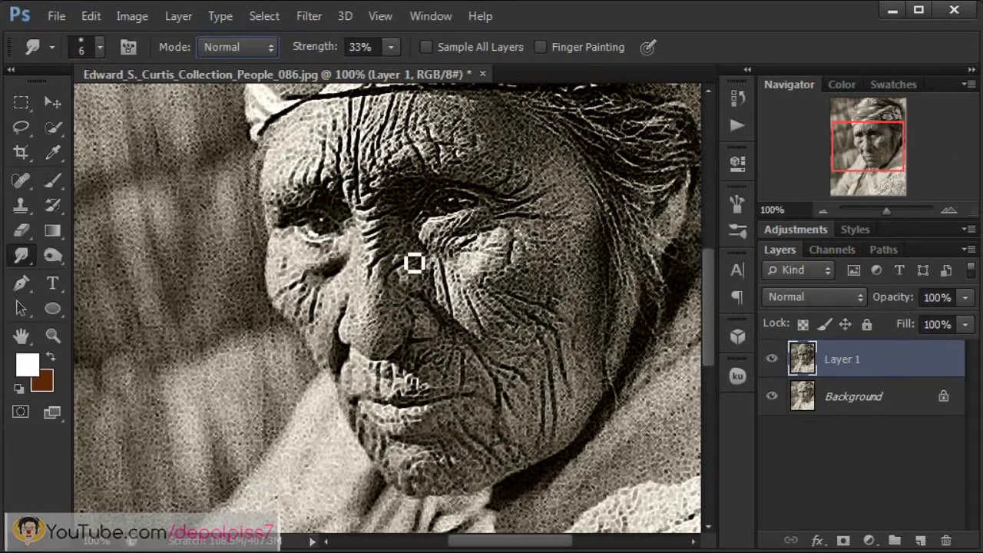
left_click(382, 16)
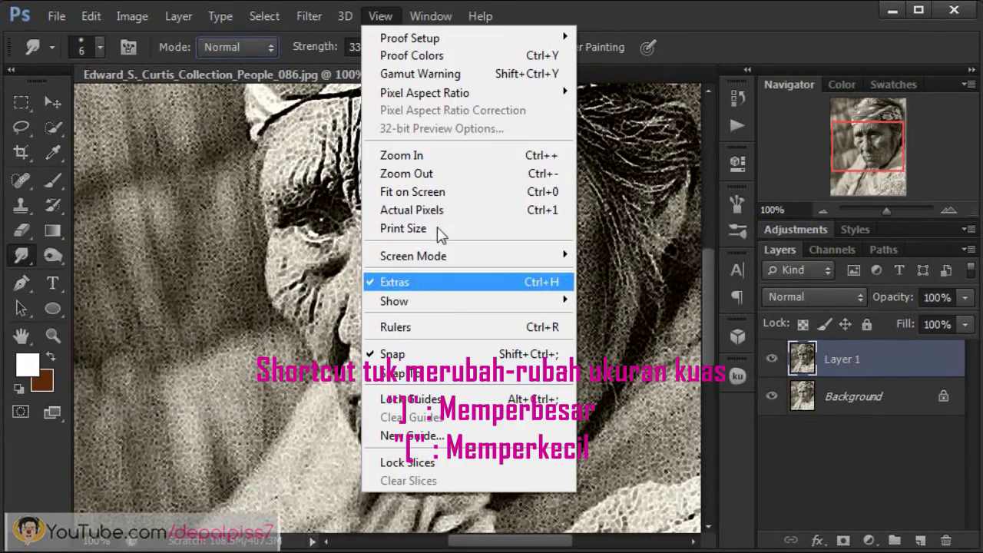
left_click(400, 216)
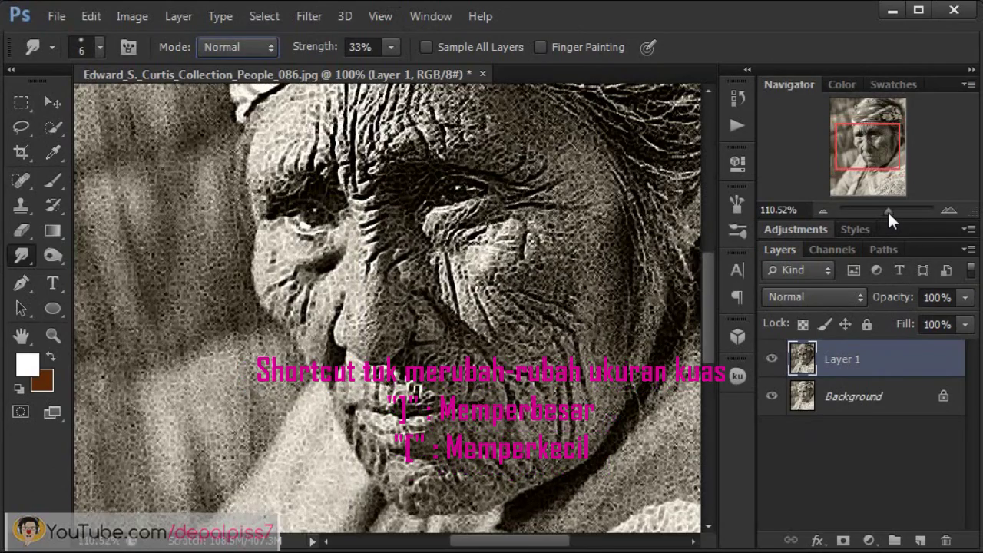
left_click_drag(885, 211, 896, 209)
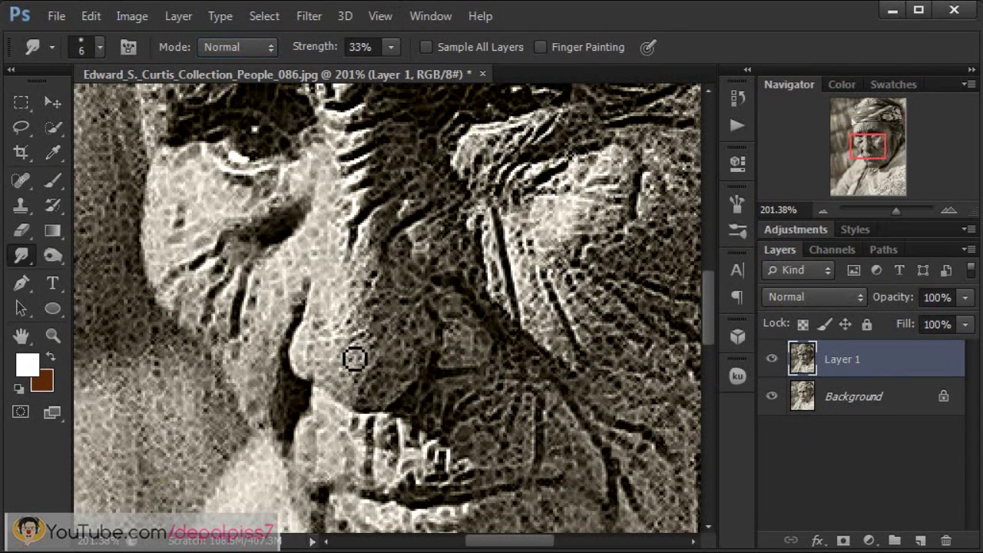
key("bracketright")
key("bracketright")
key("bracketright")
key("bracketright")
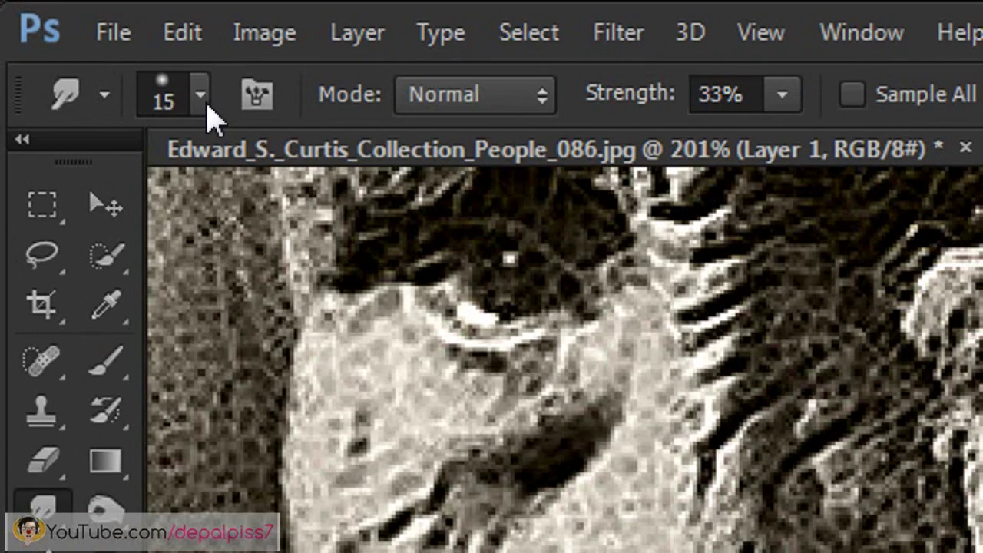
Step: With a 9 px Normal-mode smudge, smooth the nose tip and bridge, then fit to screen
left_click(204, 107)
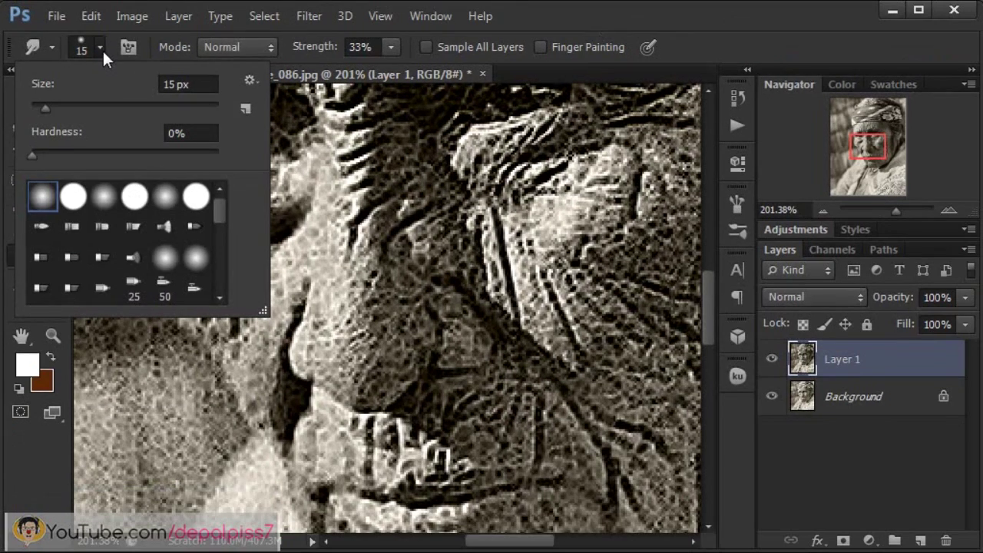
left_click(592, 14)
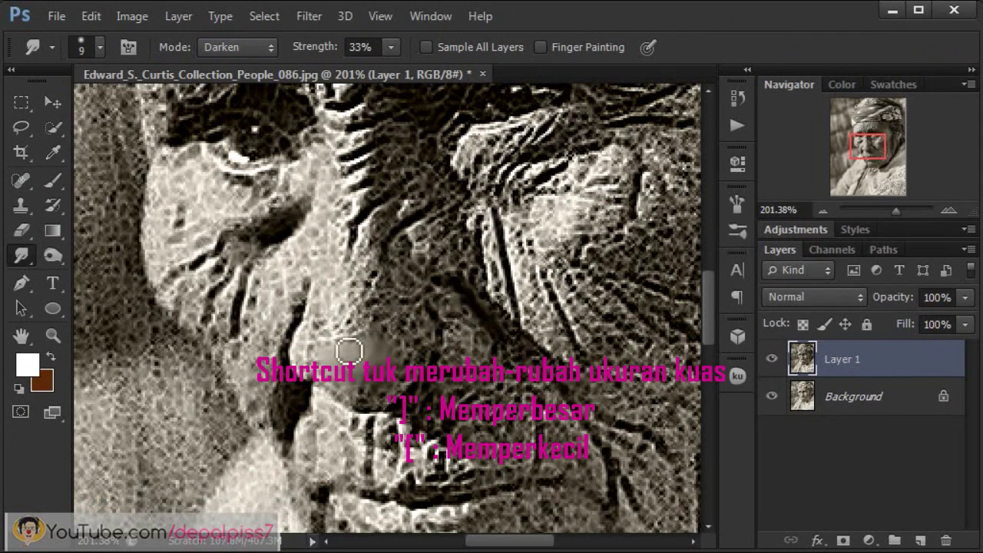
left_click(267, 47)
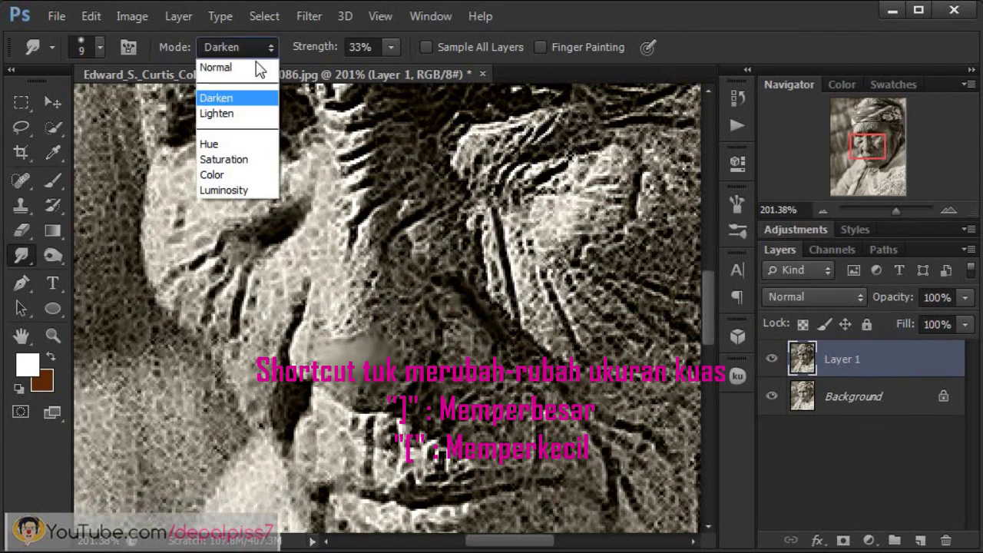
left_click(219, 67)
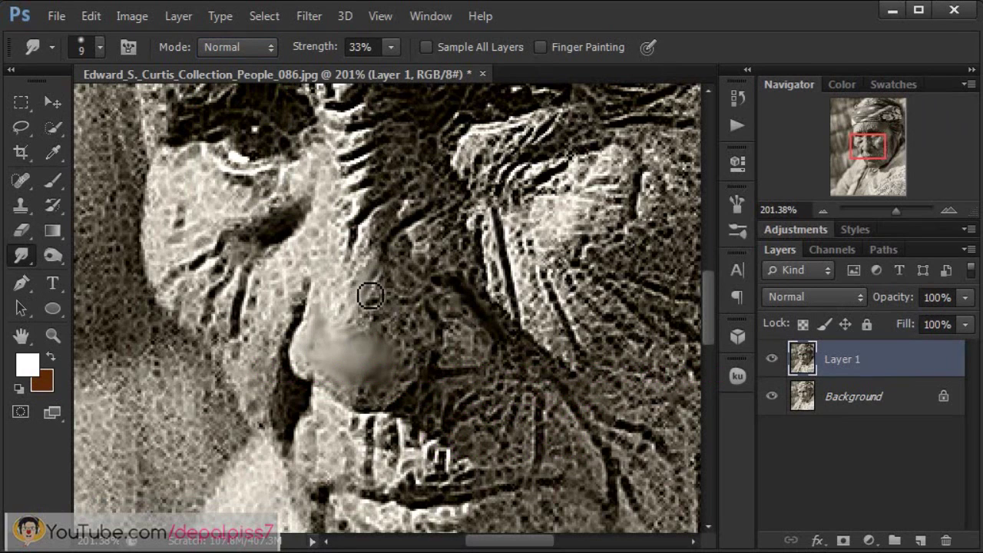
left_click(265, 47)
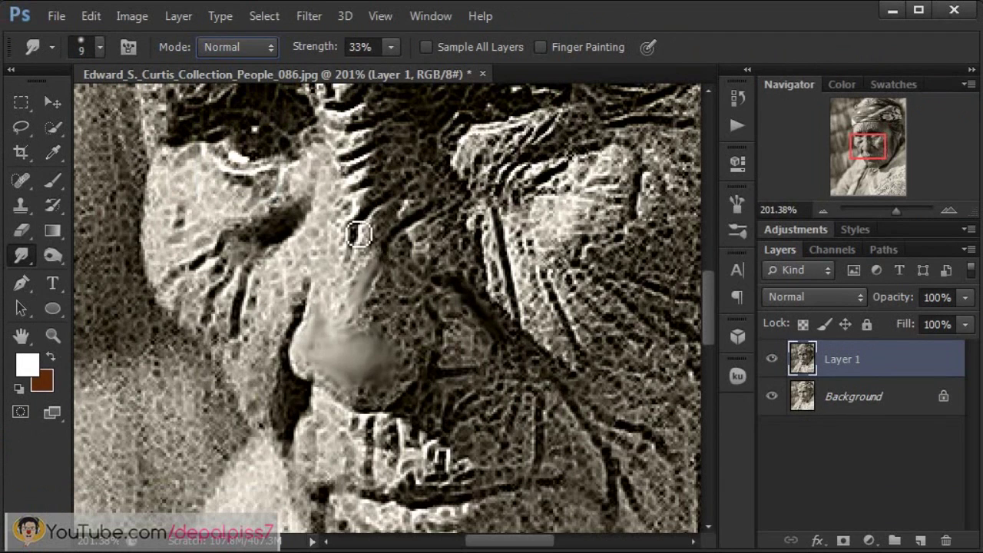
left_click_drag(711, 319, 710, 272)
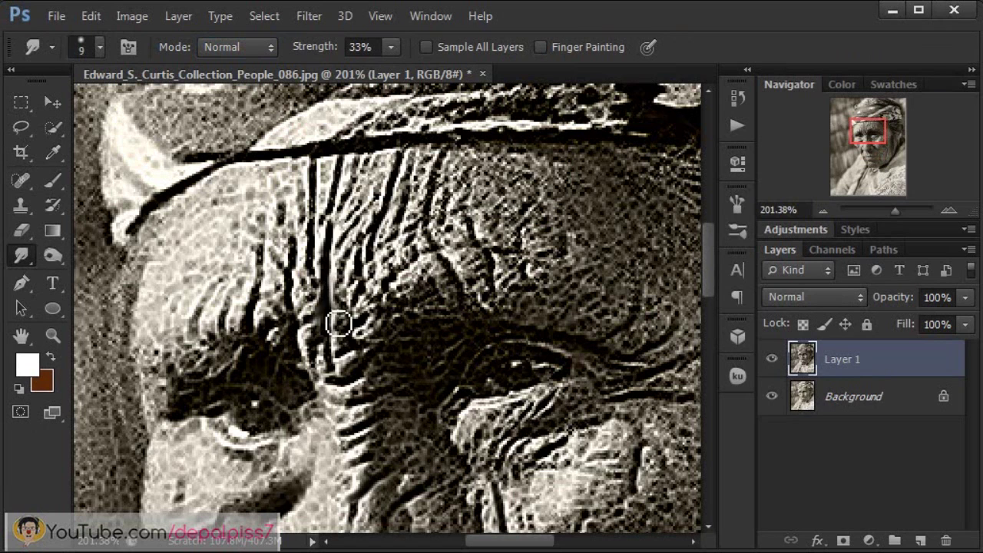
key("ctrl+0")
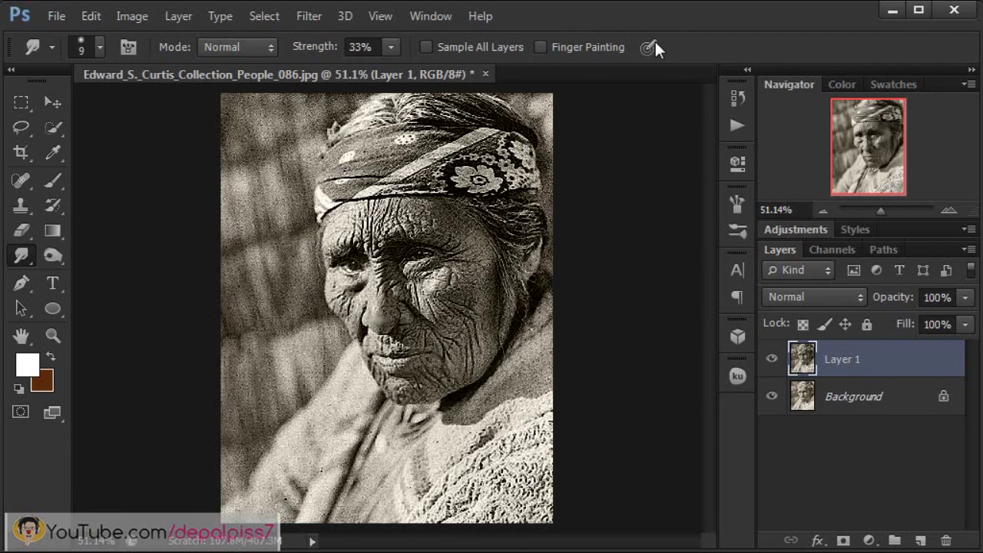
Step: Compare the portrait against the finished reference example outside Photoshop
left_click(891, 11)
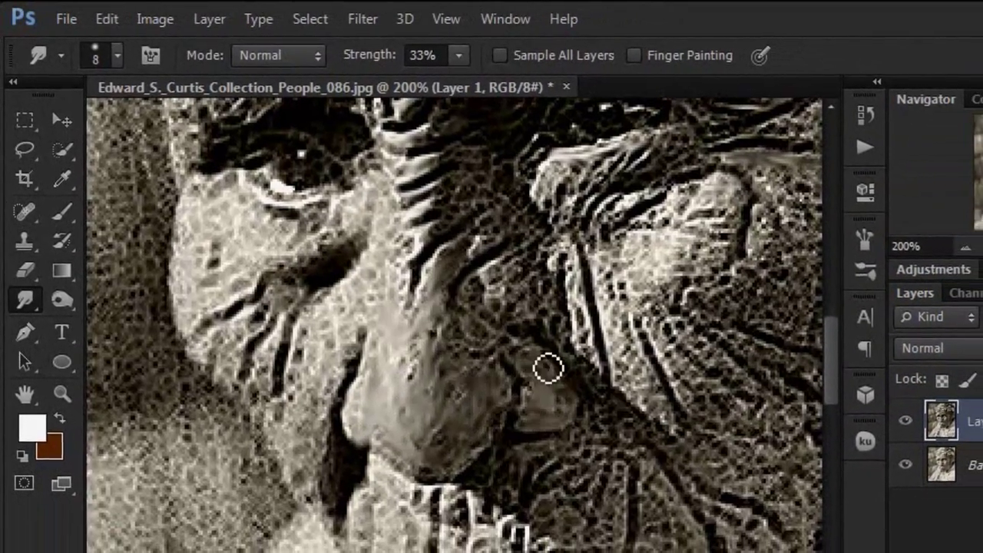
scroll(331, 361, "down", 3)
scroll(361, 392, "down", 3)
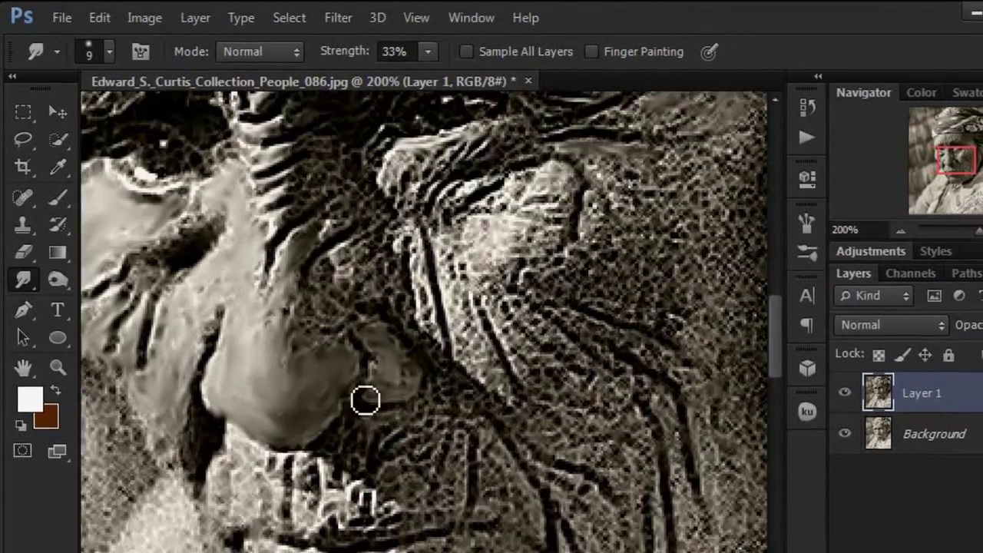
scroll(373, 415, "down", 3)
scroll(230, 346, "down", 3)
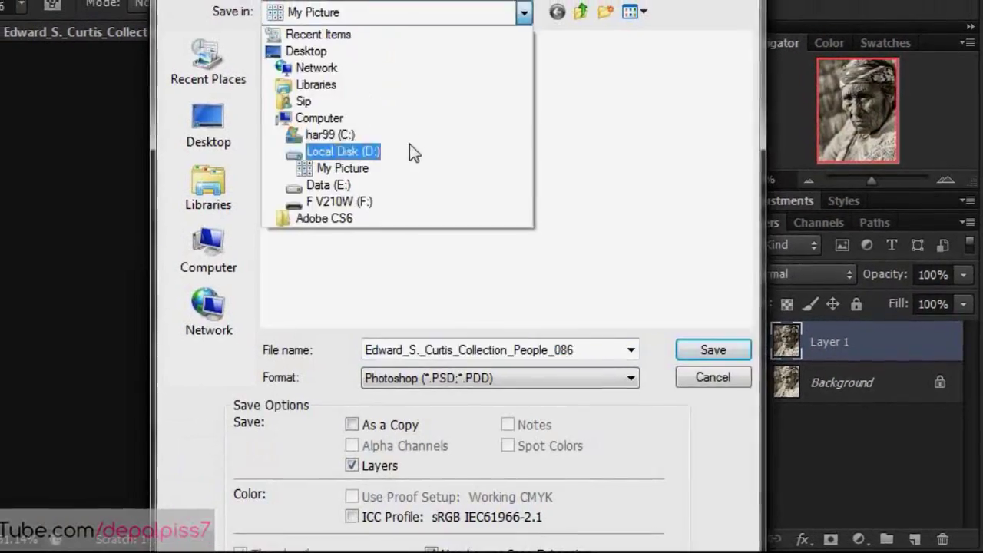
Step: Save the file as Smudge-painting-bw in Photoshop PSD format
type("Smudge-painting-bw")
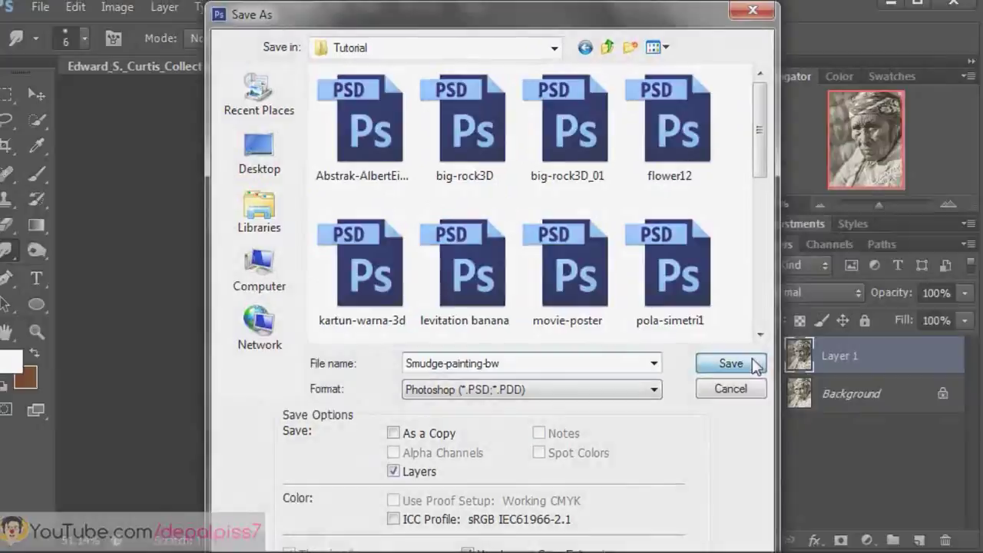
left_click(882, 266)
left_click(198, 11)
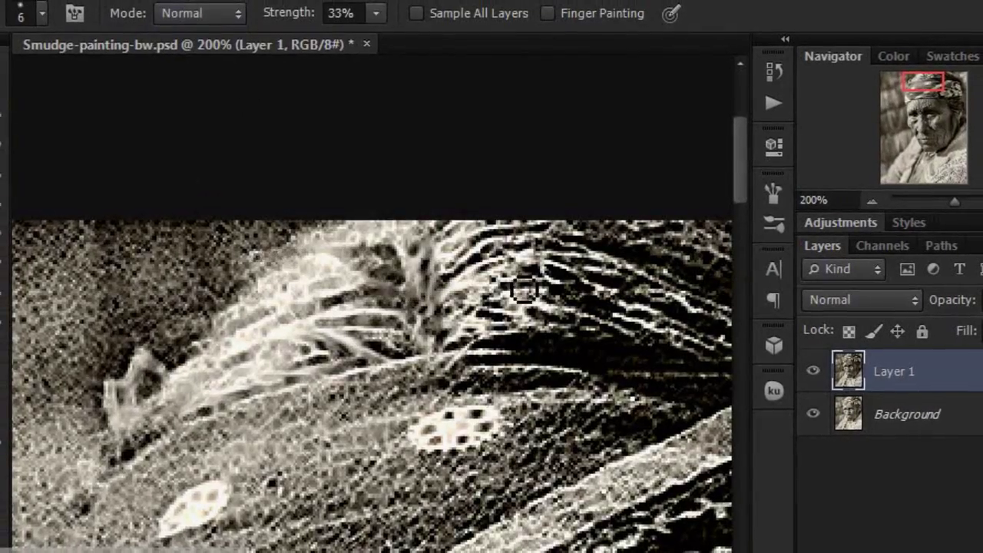
scroll(524, 288, "right", 3)
scroll(476, 290, "right", 2)
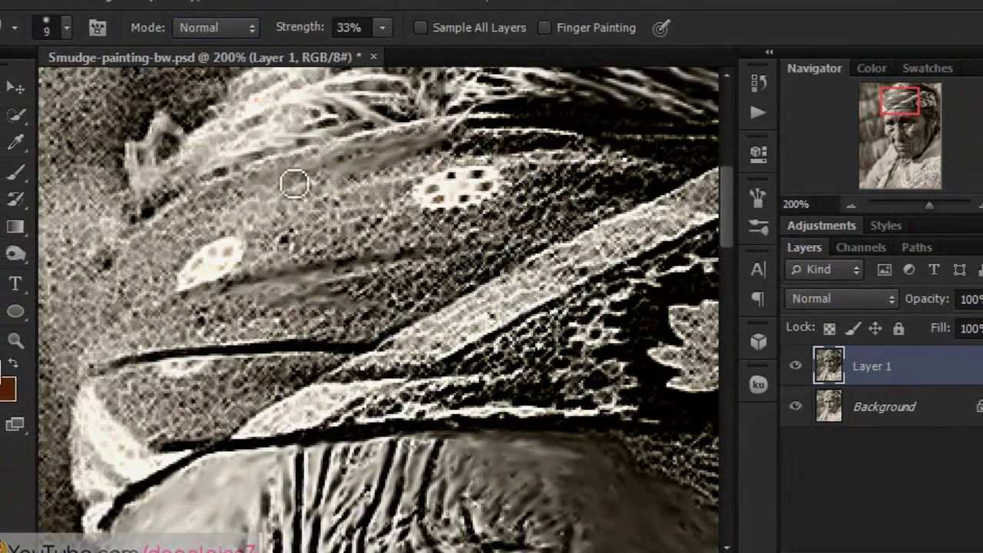
Step: Smudge the feathers, hair and collar into smooth painterly streaks at 33% strength
mouse_move(295, 182)
left_mouse_down()
mouse_move(393, 204)
mouse_move(520, 193)
mouse_move(158, 329)
left_mouse_up()
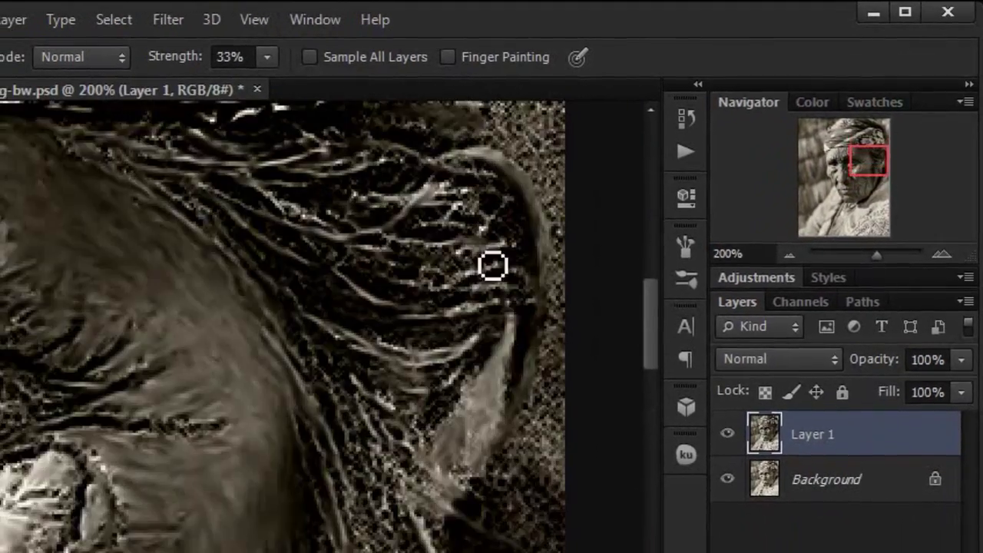
scroll(437, 452, "right", 5)
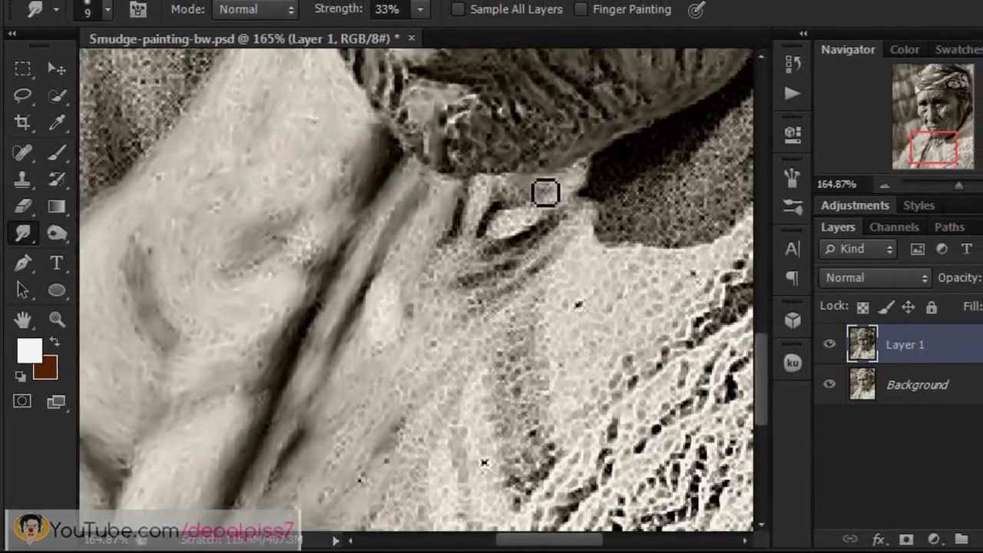
scroll(551, 444, "right", 5)
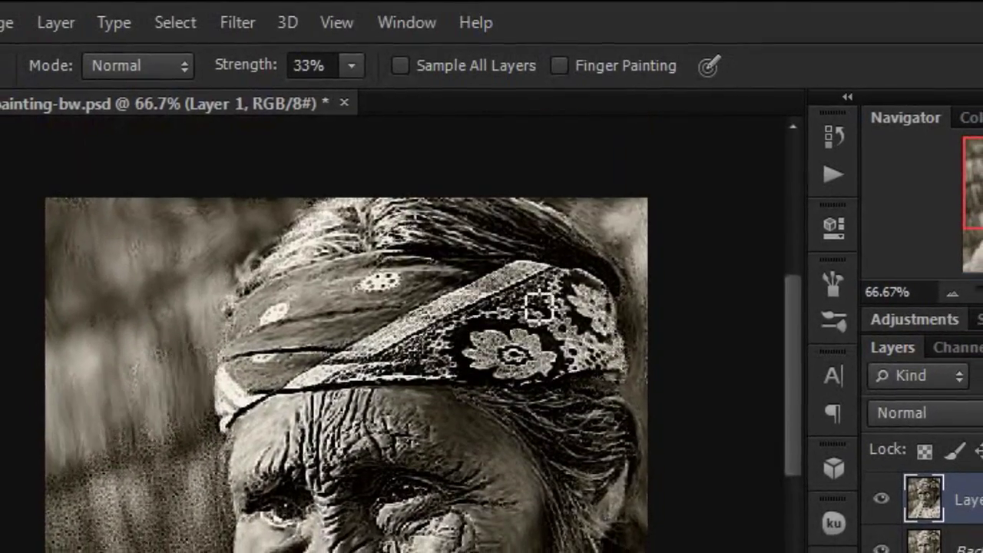
Step: Enlarge the Smudge brush to 25 and smudge vertical strokes into the background beside the face
scroll(777, 423, "down", 5)
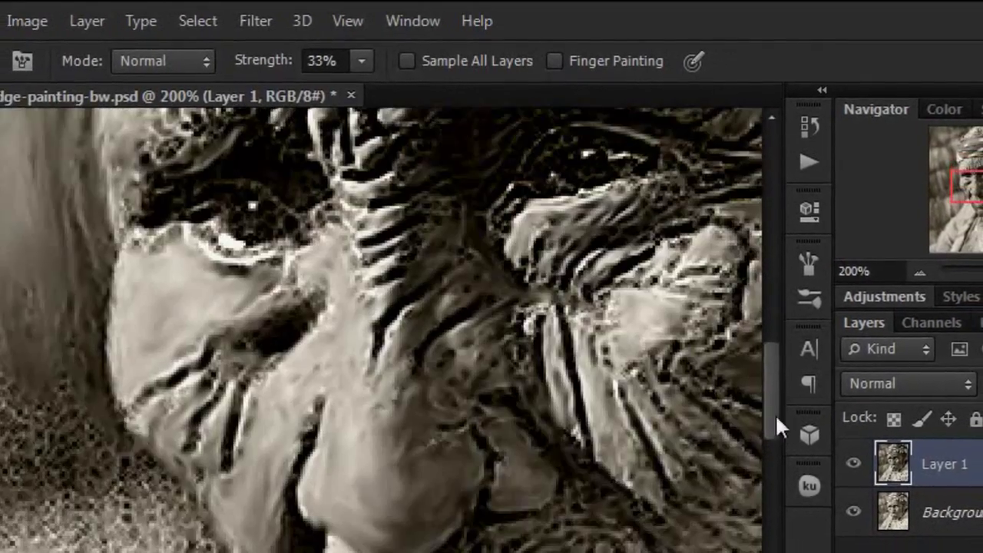
scroll(134, 349, "down", 3)
scroll(88, 510, "down", 3)
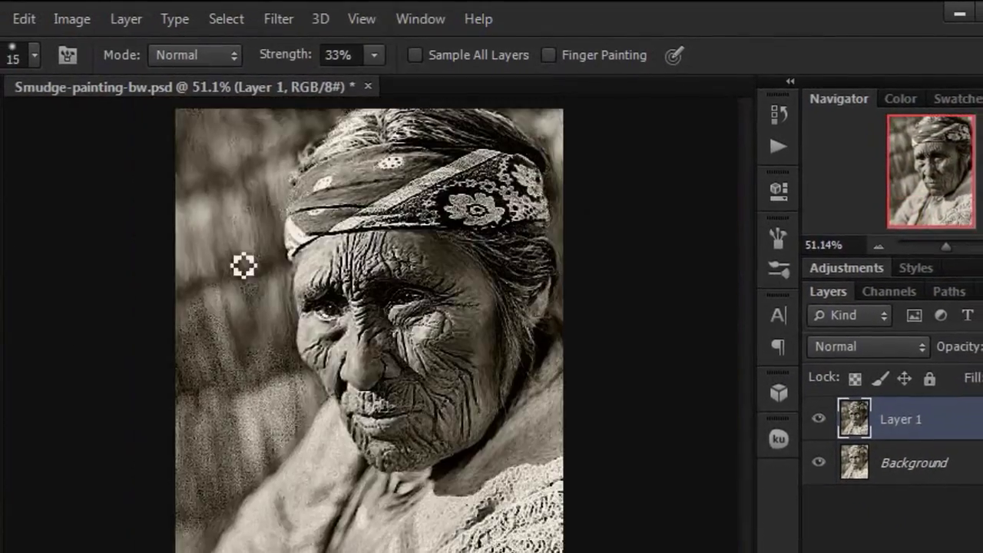
key("]")
mouse_move(292, 282)
left_mouse_down()
mouse_move(254, 446)
mouse_move(246, 299)
left_mouse_up()
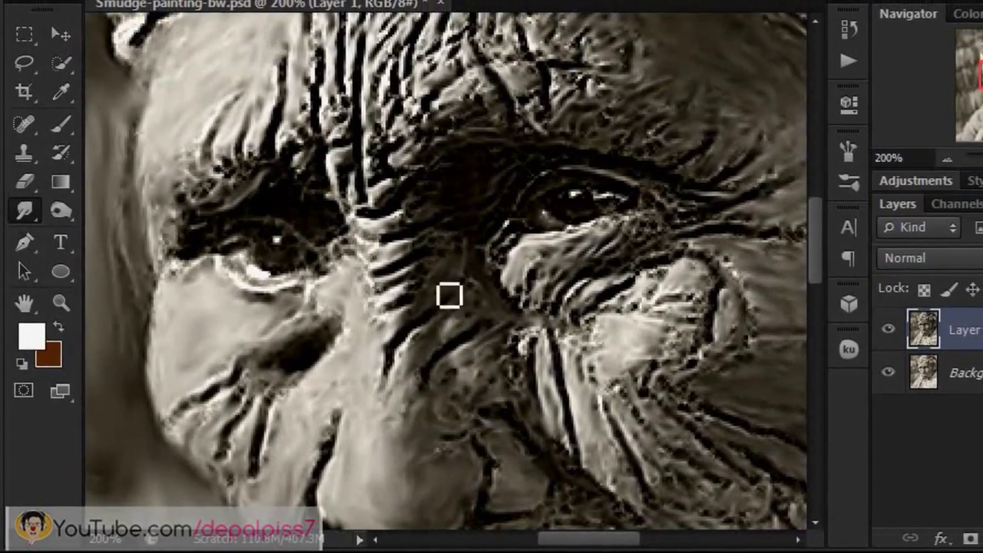
scroll(683, 205, "down", 5)
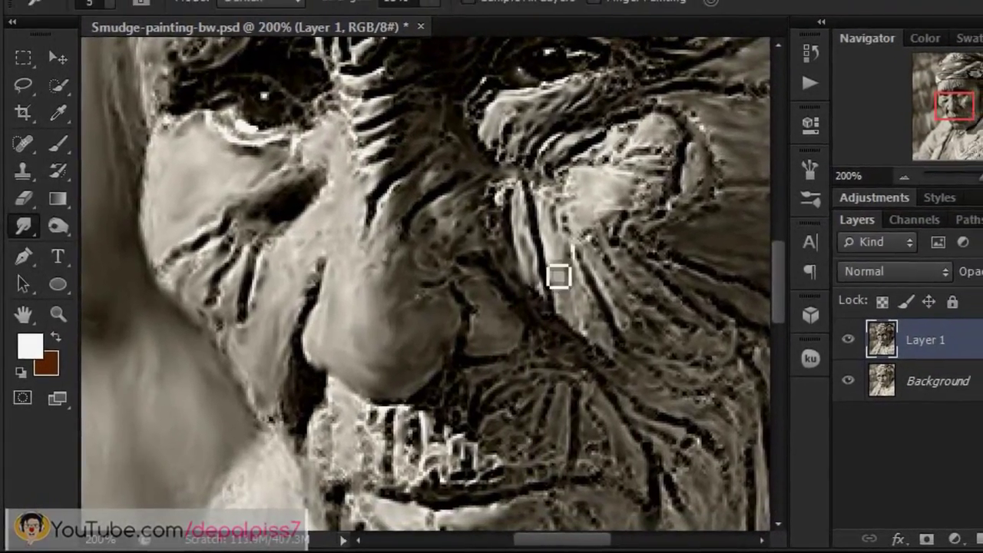
scroll(522, 368, "right", 5)
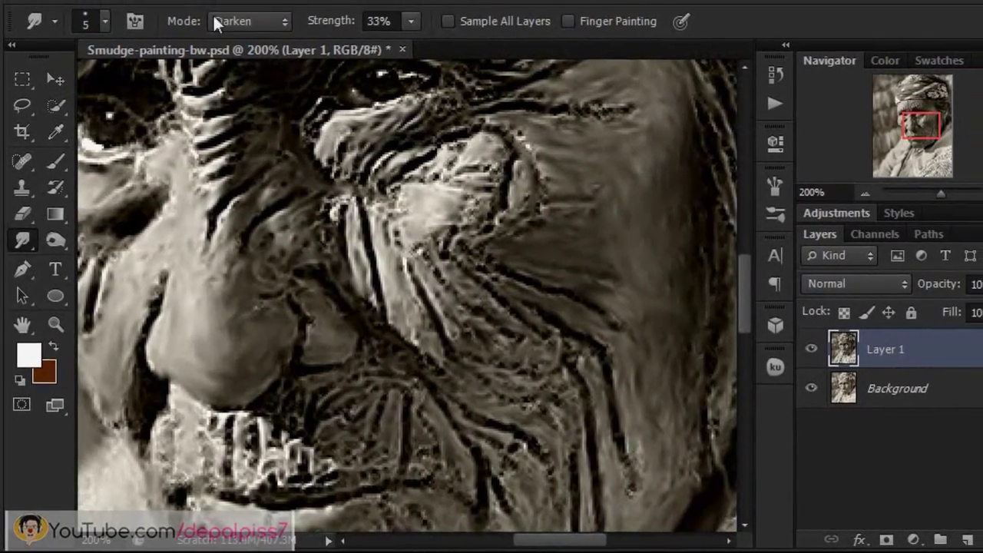
scroll(733, 361, "down", 5)
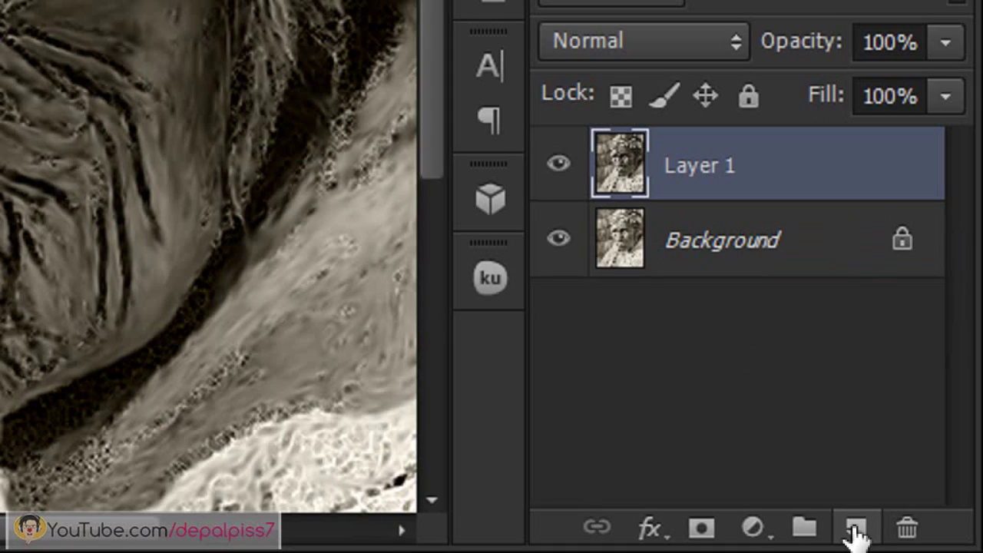
Step: Add Layer 2 above Layer 1 and fill it with solid brown 85410f
left_click(855, 530)
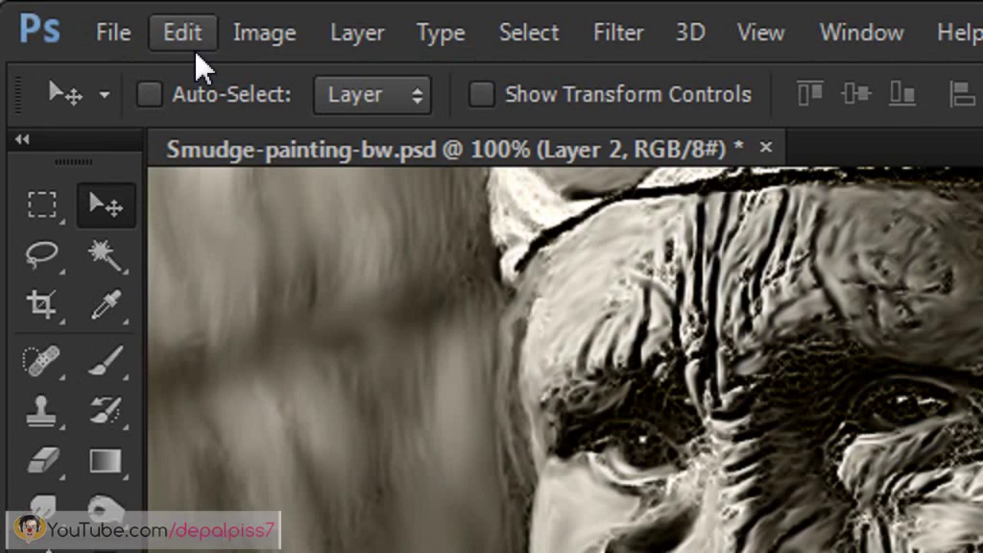
left_click(97, 24)
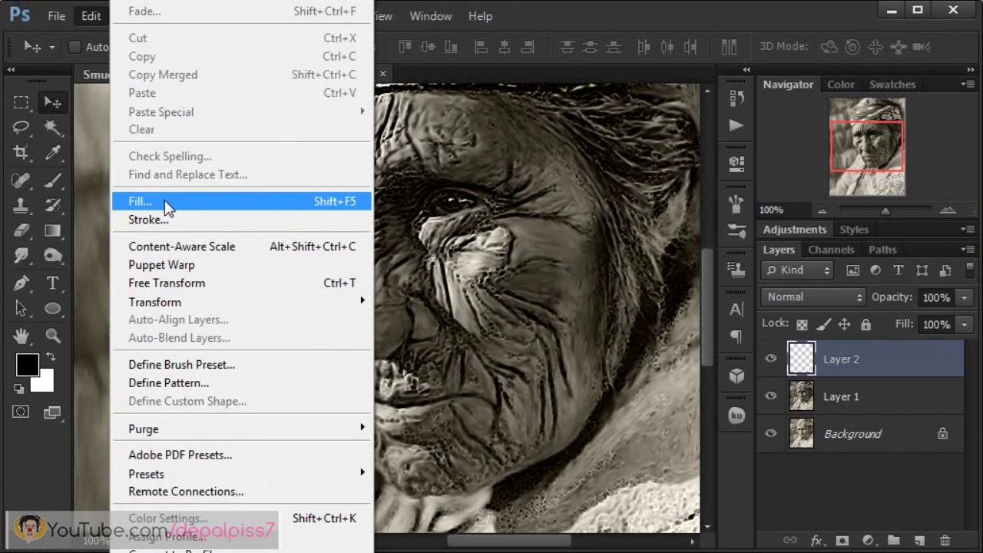
left_click(164, 200)
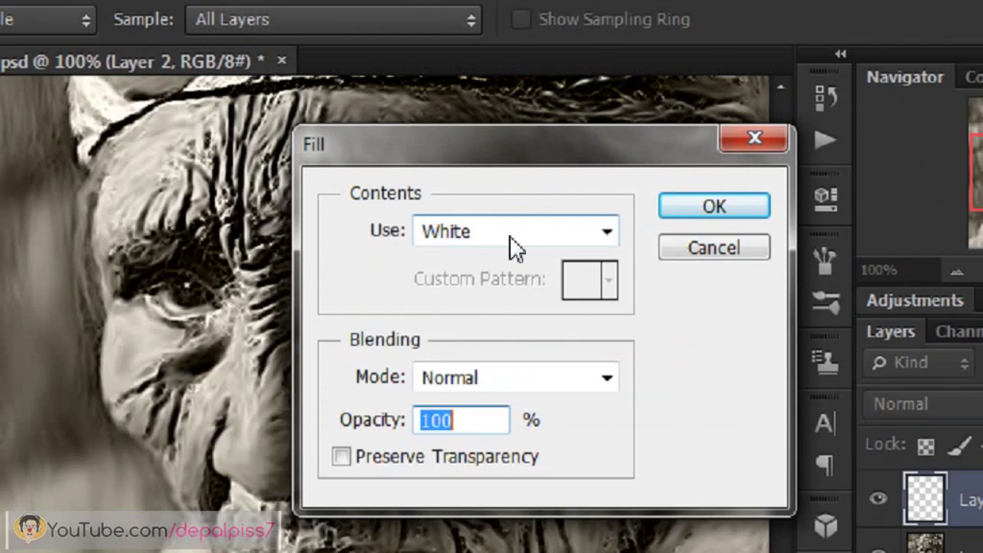
left_click(535, 192)
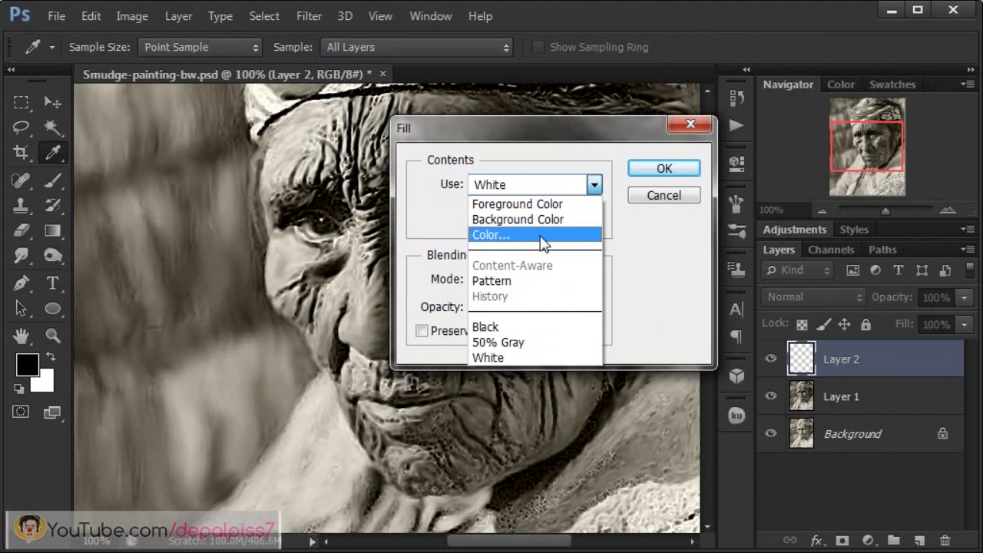
left_click(543, 301)
double_click(652, 468)
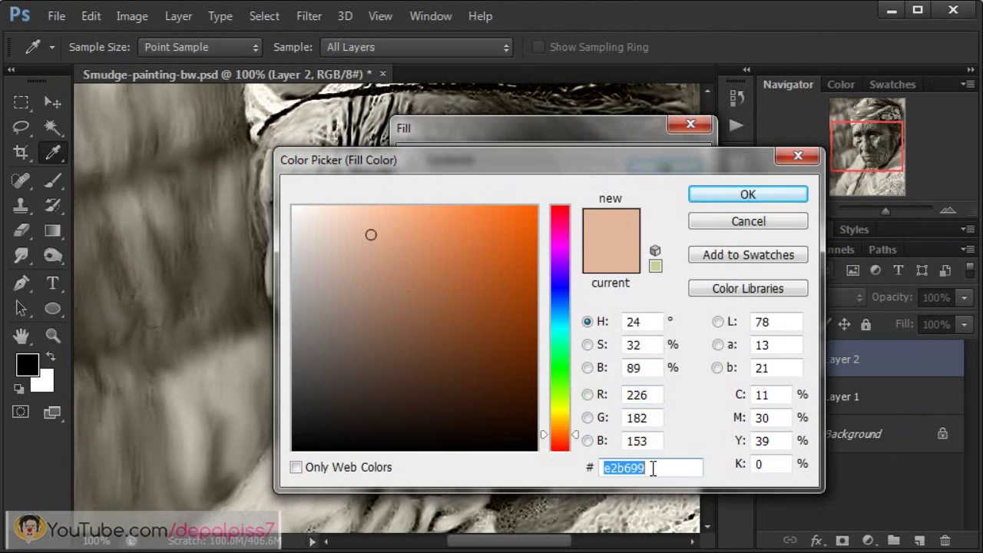
type("85410f")
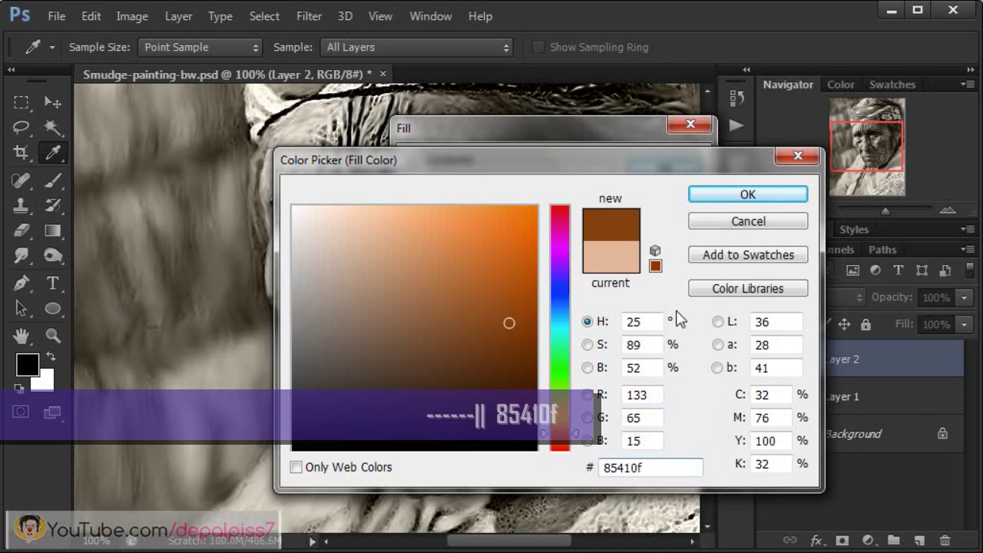
left_click(748, 194)
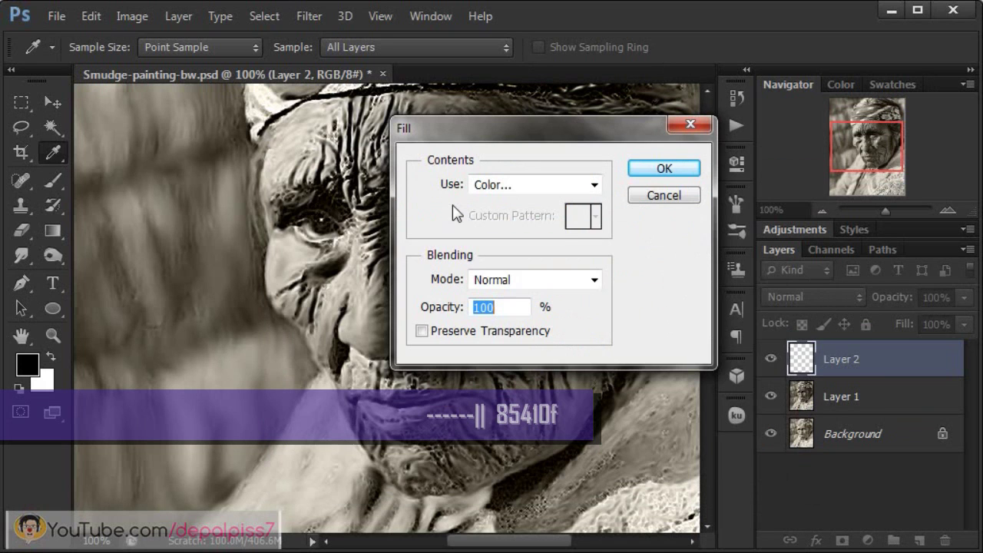
left_click(496, 152)
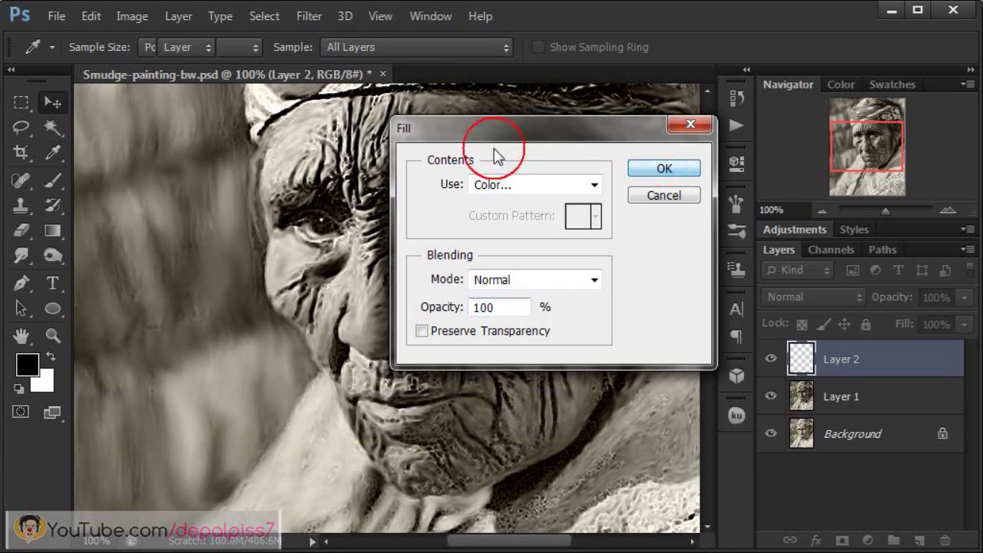
key("Return")
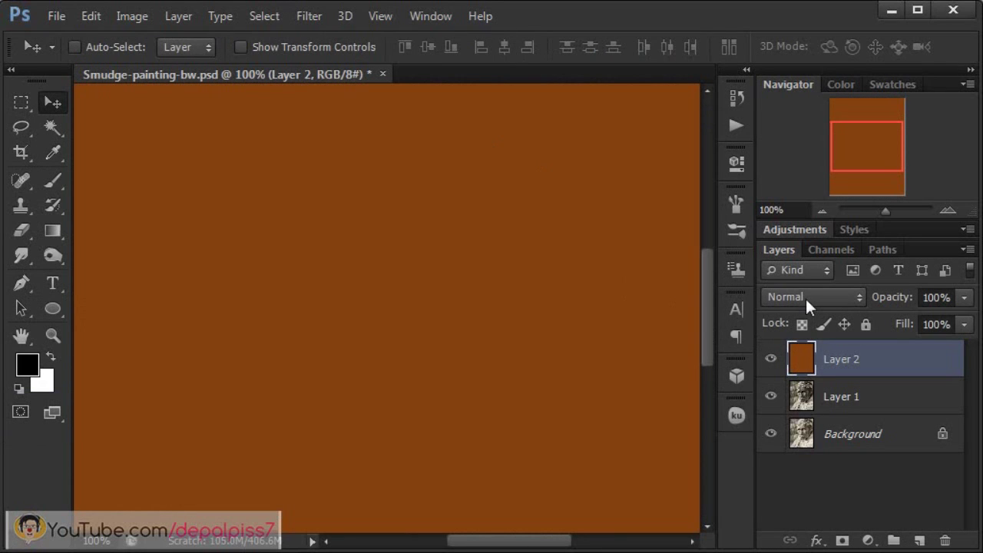
Step: Set Layer 2's blend mode to Overlay and fit the whole image on screen
left_click(805, 297)
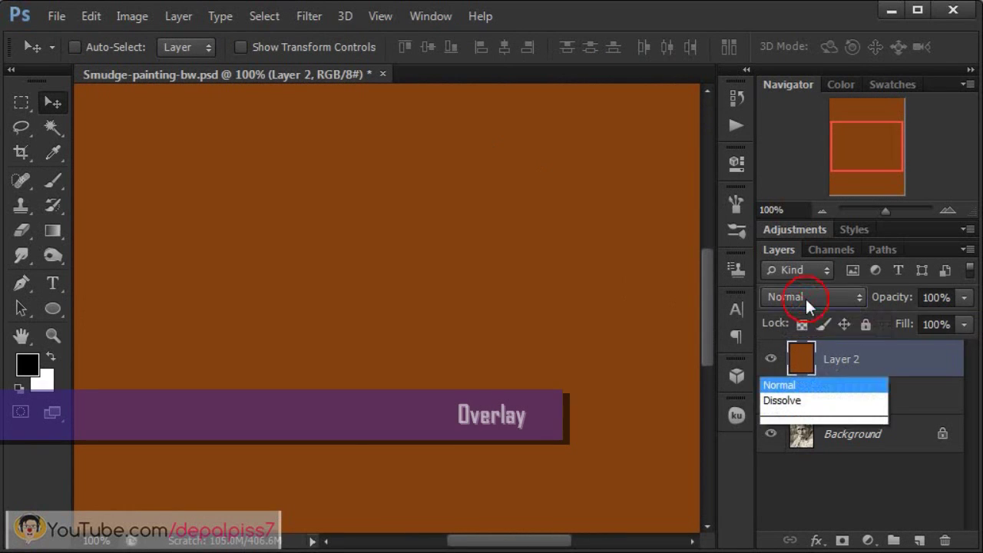
left_click(805, 170)
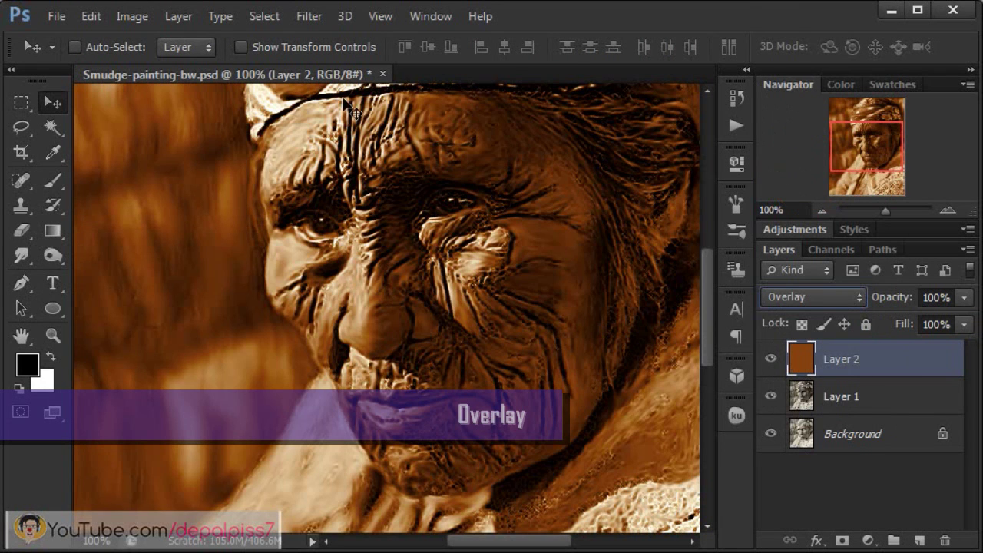
left_click(382, 17)
left_click(400, 191)
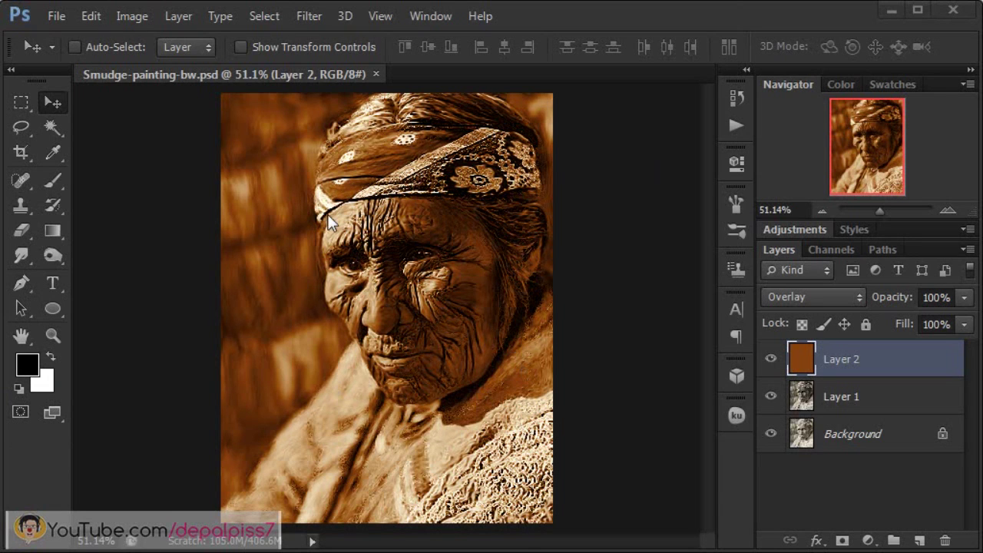
left_click_drag(338, 216, 457, 205)
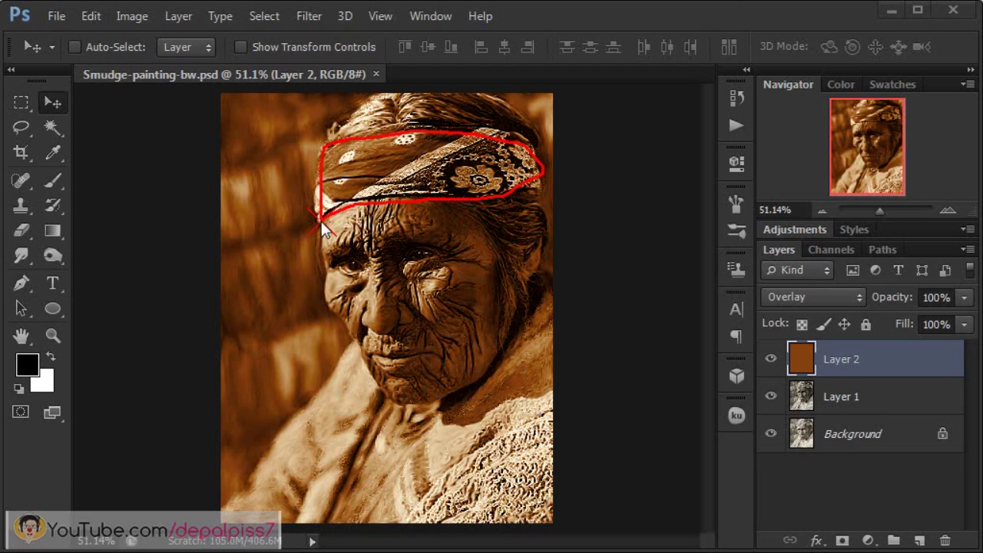
left_click_drag(345, 358, 231, 507)
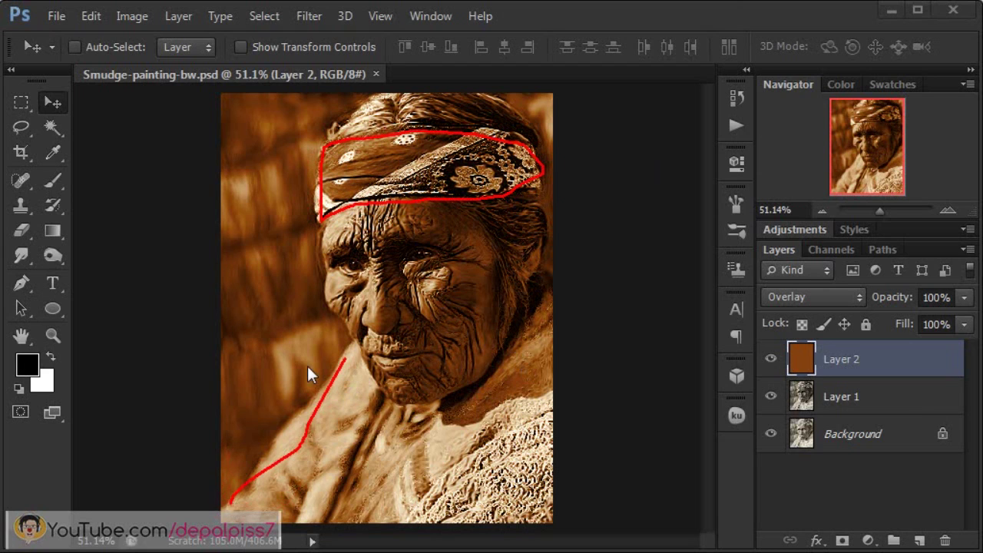
mouse_move(361, 353)
left_mouse_down()
mouse_move(491, 408)
mouse_move(544, 525)
left_mouse_up()
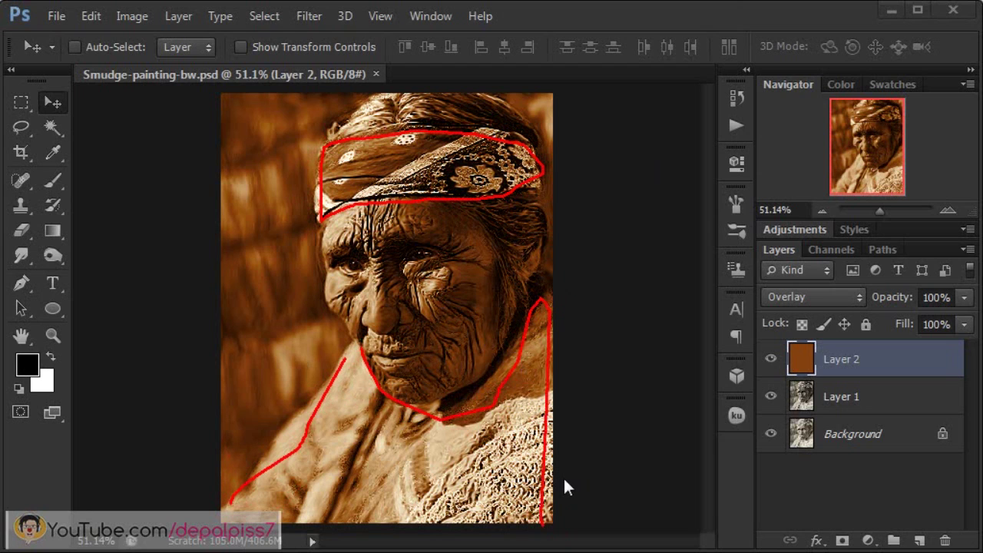
key("Escape")
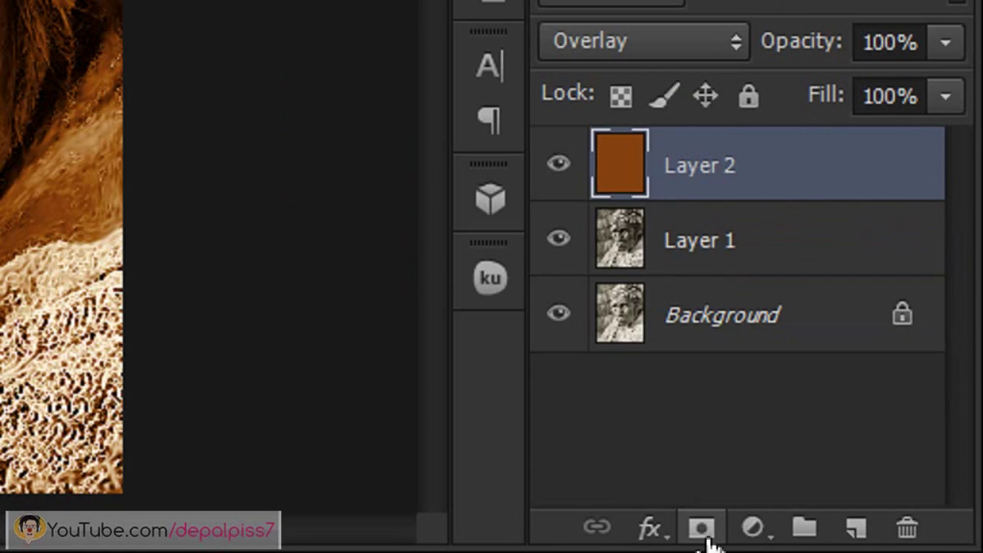
Step: Add a layer mask to Layer 2 and erase the brown tint off the headband at 66.7% zoom
left_click(703, 531)
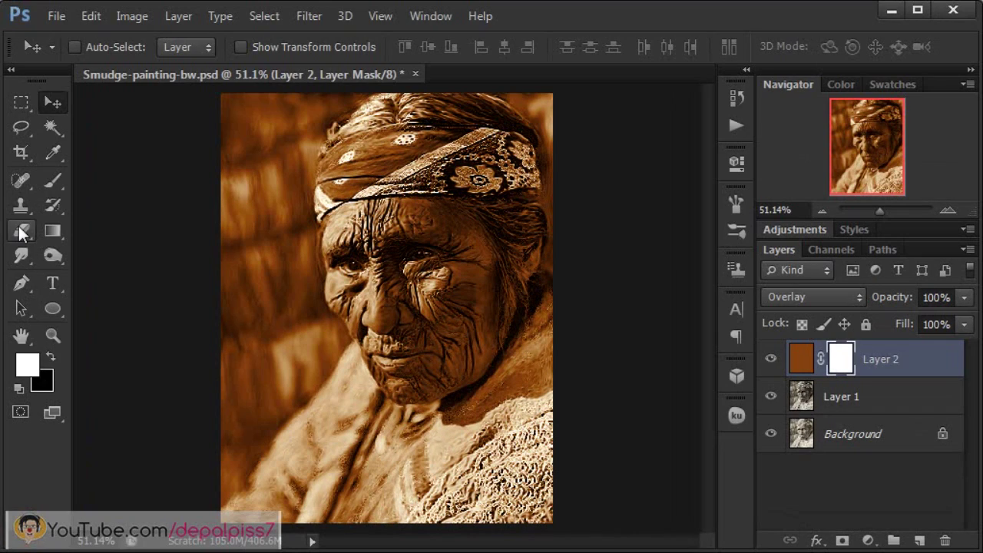
left_click(21, 232)
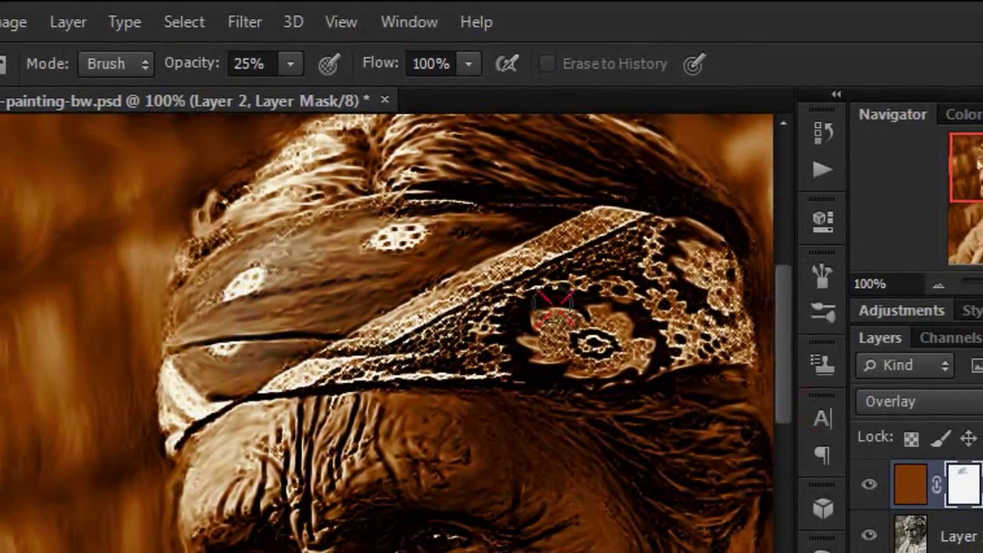
key("ctrl+minus")
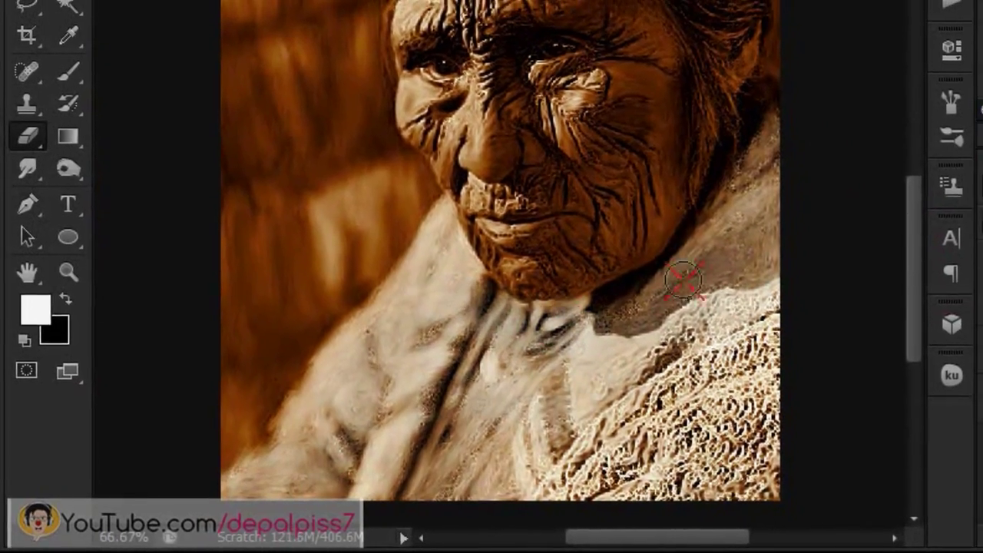
scroll(466, 353, "up", 2)
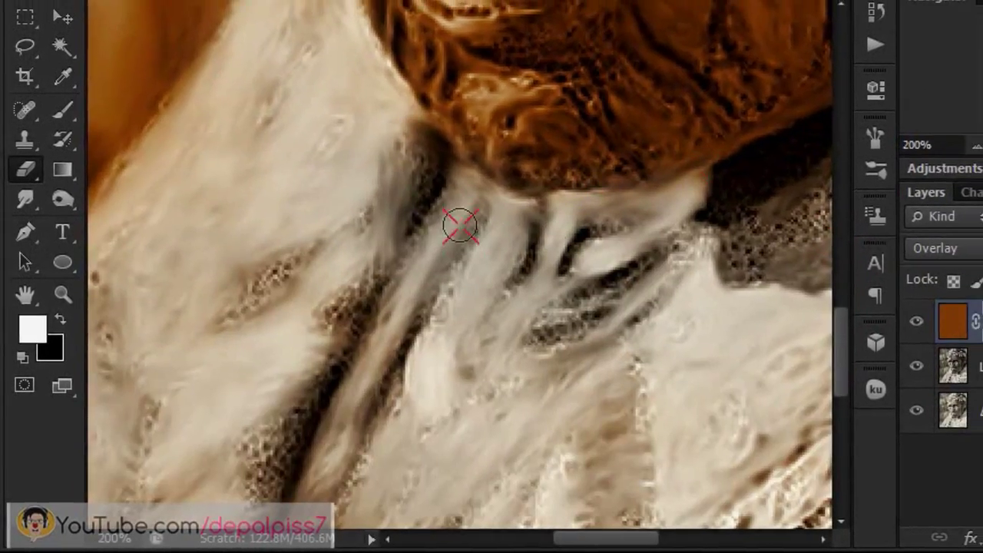
scroll(460, 225, "down", 2)
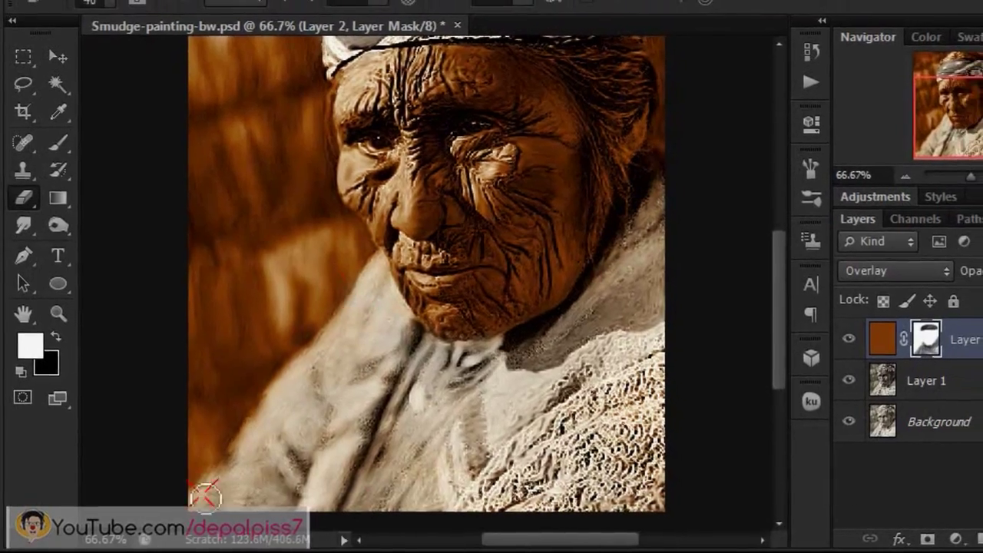
scroll(318, 217, "up", 2)
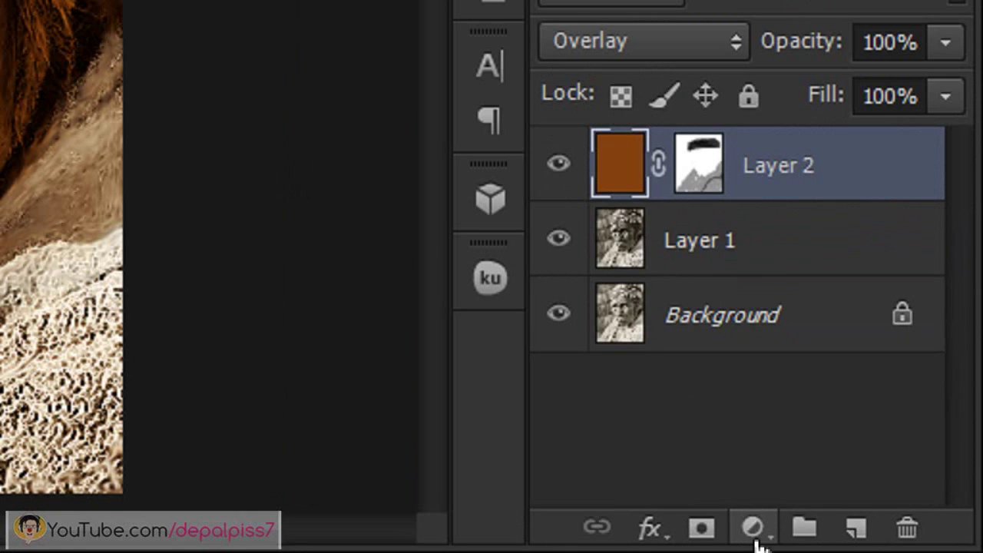
Step: Add a Levels adjustment layer clipped to Layer 2
left_click(869, 542)
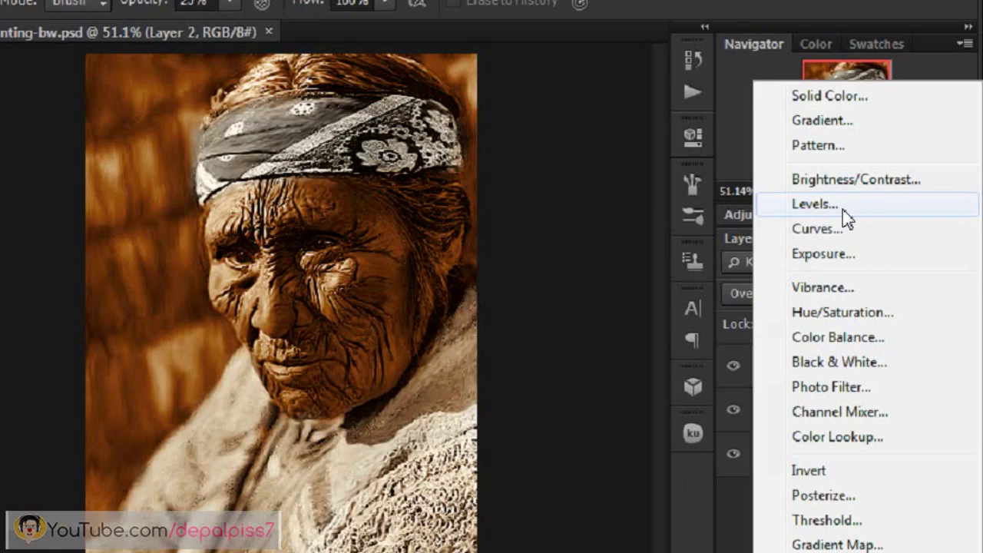
left_click(842, 209)
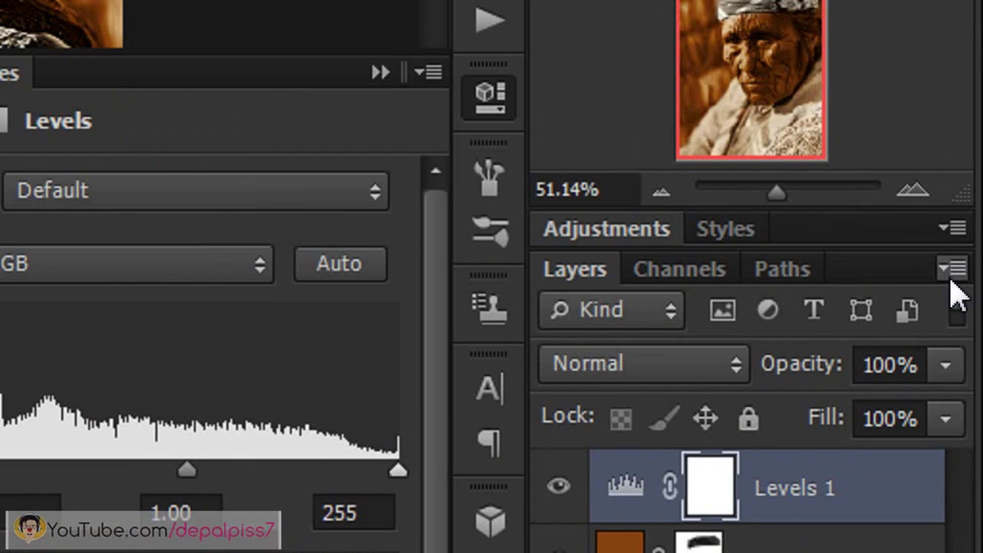
left_click(951, 269)
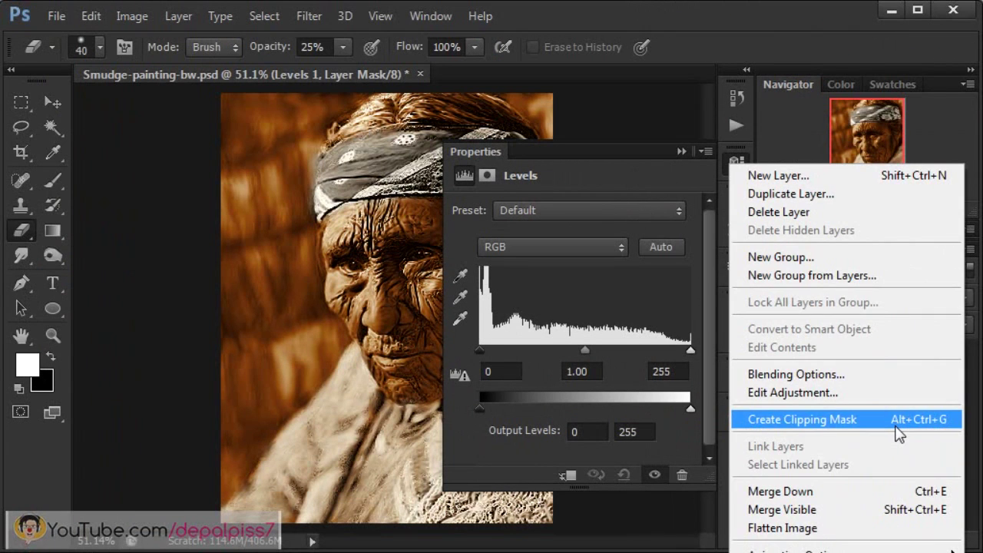
left_click(896, 429)
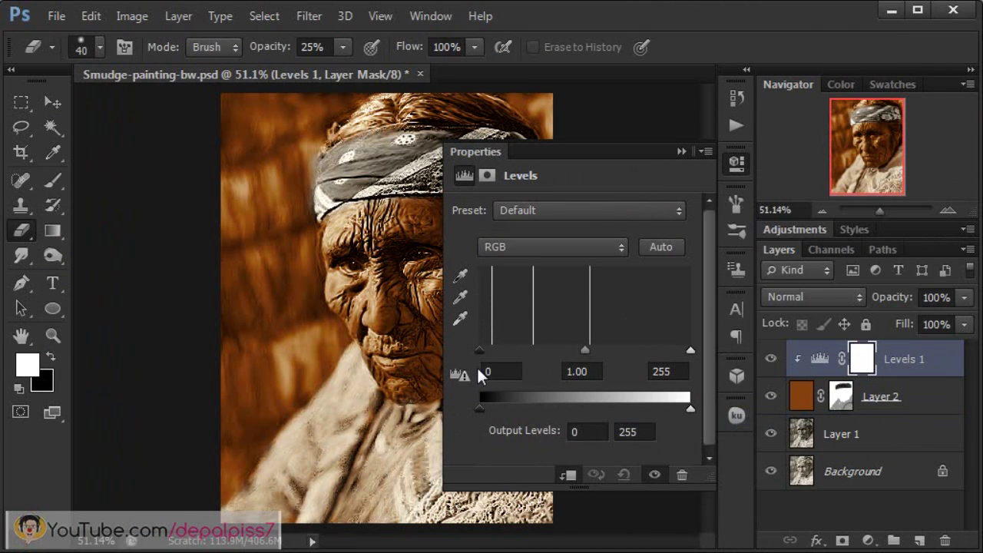
Step: Raise the Levels 1 black input to 25 and toggle it to compare before and after
left_click_drag(482, 350, 493, 351)
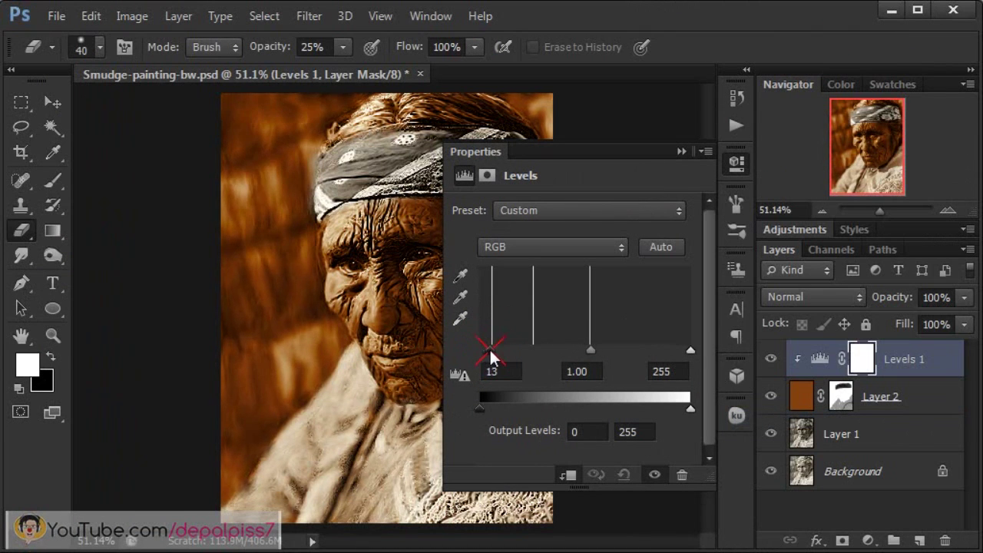
left_click_drag(494, 356, 502, 351)
left_click(506, 371)
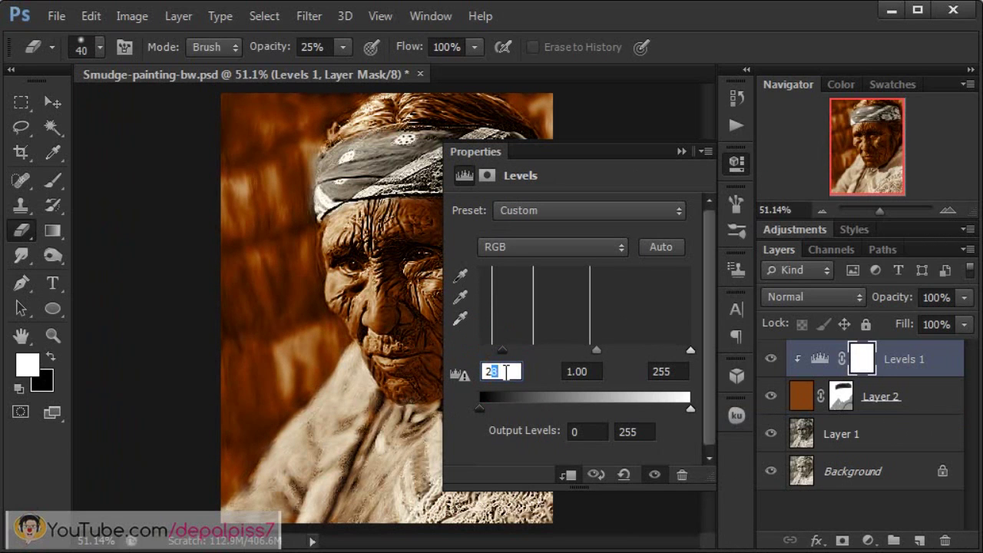
left_click(681, 152)
left_click(770, 360)
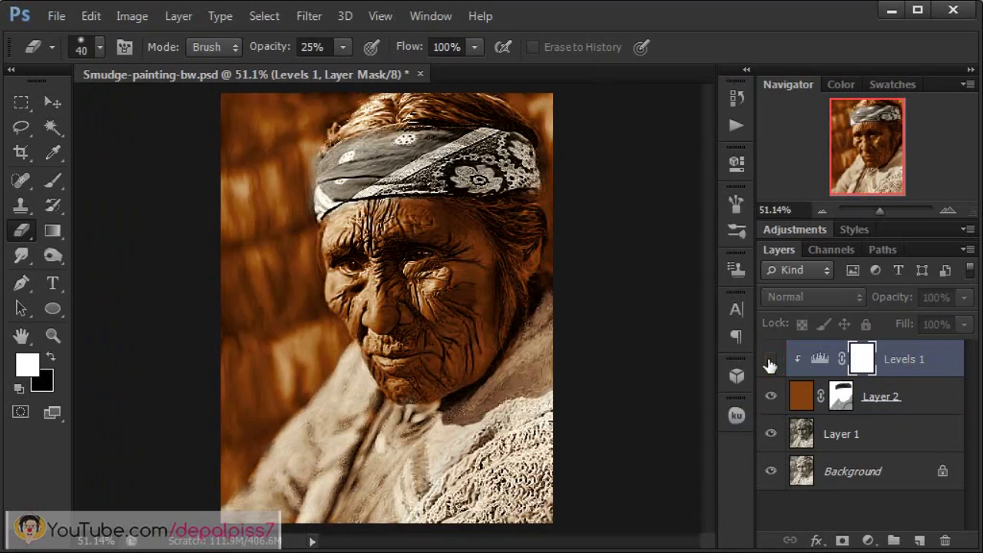
left_click(770, 360)
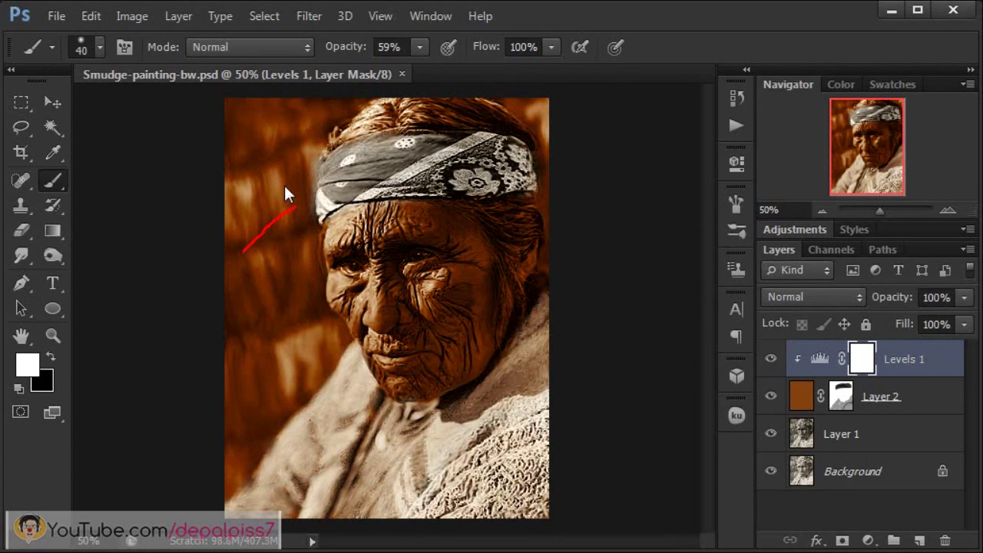
Step: Add Layer 3 above Levels 1 and set the foreground colour to blue 0816a0
left_click_drag(285, 186, 308, 188)
left_click_drag(318, 209, 293, 235)
left_click_drag(295, 209, 306, 220)
mouse_move(310, 349)
left_mouse_down()
mouse_move(330, 419)
mouse_move(315, 414)
left_mouse_up()
left_click_drag(303, 413, 322, 432)
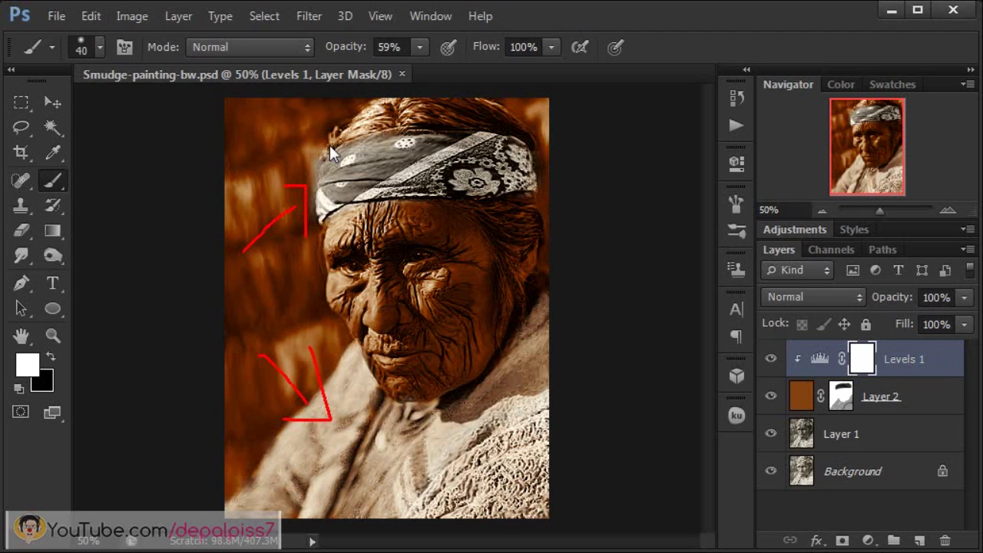
key("Escape")
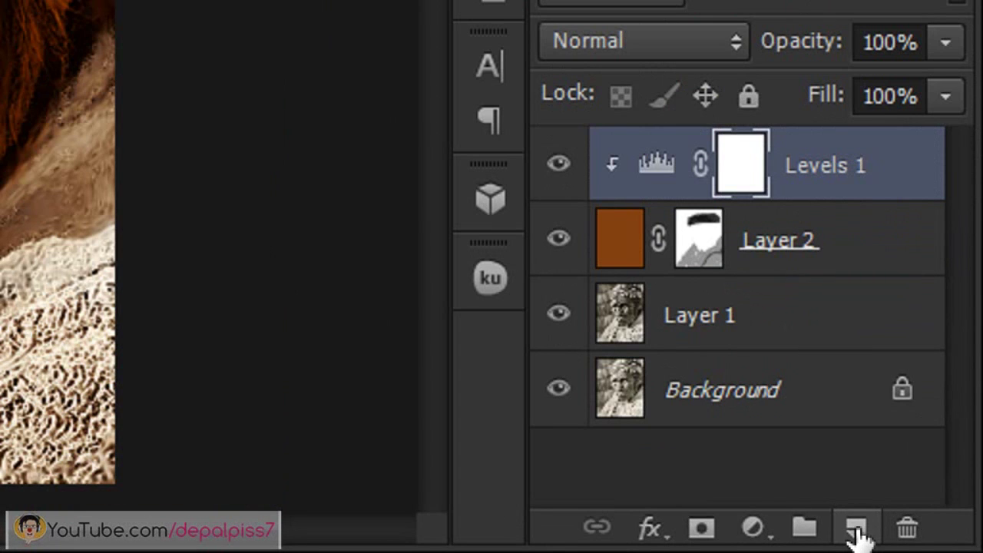
left_click(856, 529)
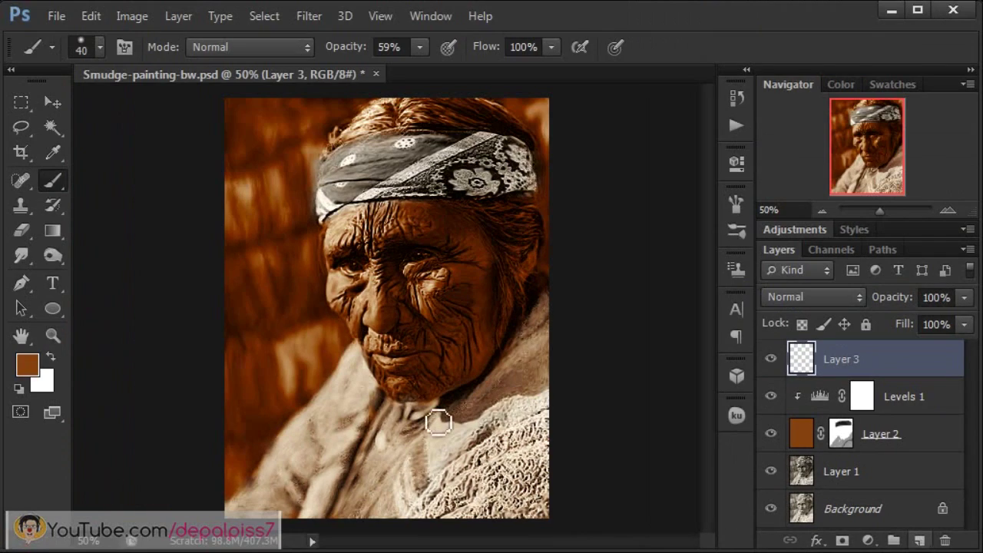
left_click(27, 366)
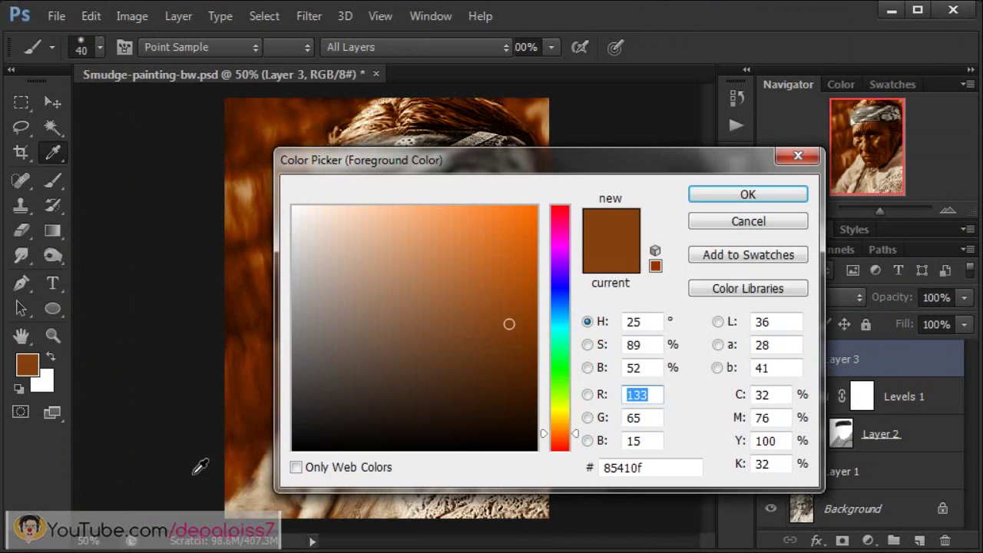
left_click(657, 464)
type("0816a0")
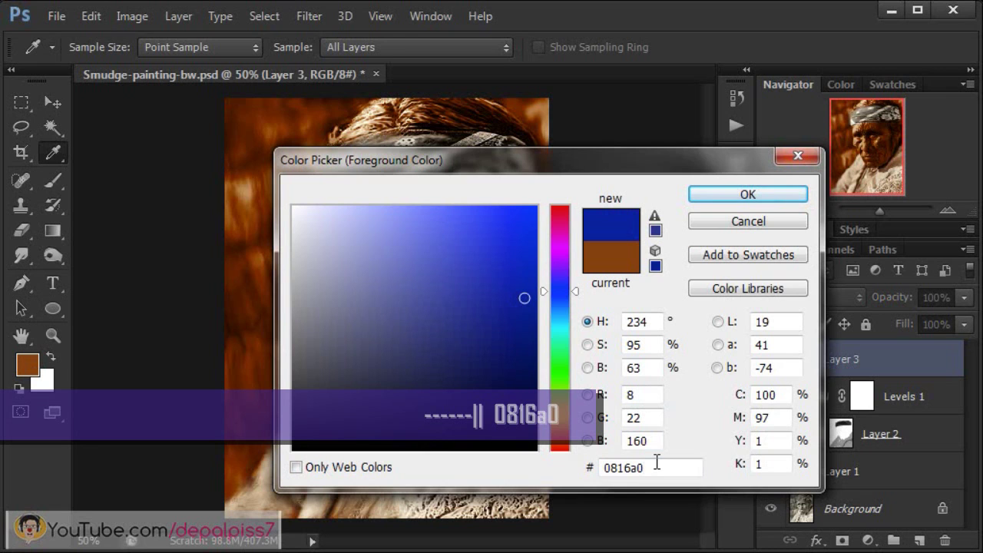
left_click(778, 198)
key("b")
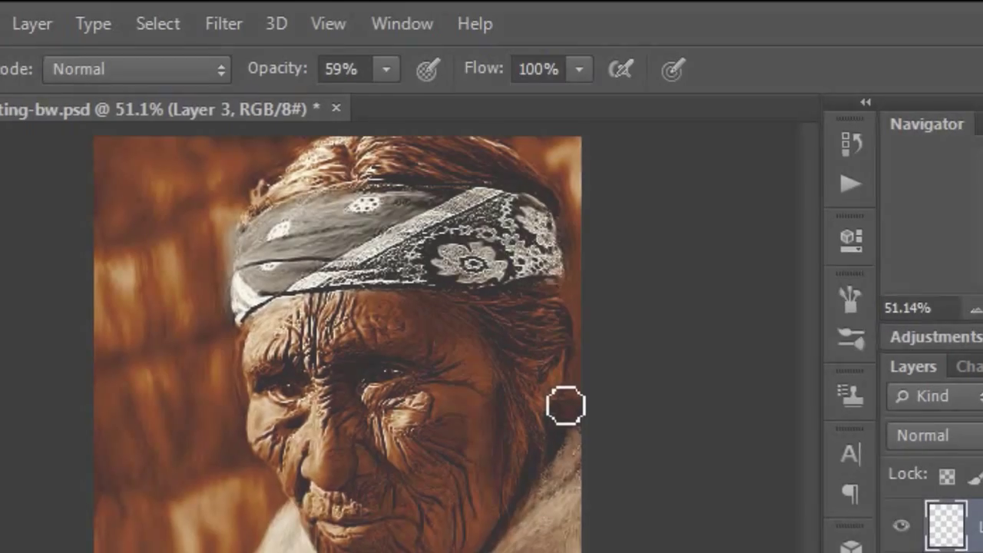
Step: Brush blue over the headband on Layer 3, then zoom out to see the whole portrait
scroll(541, 271, "up", 5)
mouse_move(349, 382)
left_mouse_down()
mouse_move(171, 391)
mouse_move(202, 278)
mouse_move(346, 220)
mouse_move(331, 341)
mouse_move(401, 296)
mouse_move(676, 254)
mouse_move(538, 322)
mouse_move(341, 334)
mouse_move(637, 274)
mouse_move(450, 294)
mouse_move(239, 243)
mouse_move(294, 278)
mouse_move(648, 213)
mouse_move(679, 268)
mouse_move(395, 279)
left_mouse_up()
key("ctrl+minus")
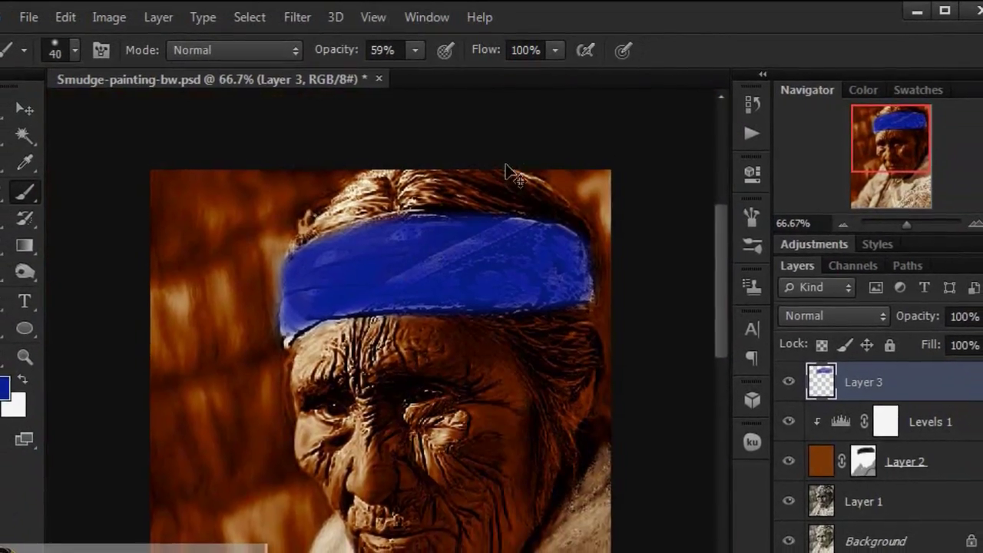
key("ctrl+minus")
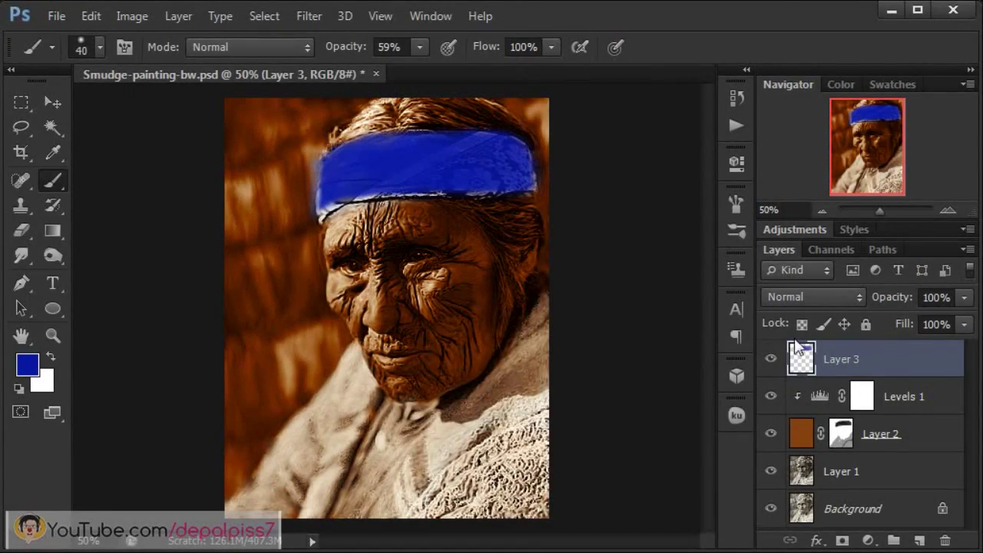
Step: Set Layer 3 to Overlay and add a Levels adjustment clipped to it
left_click(813, 298)
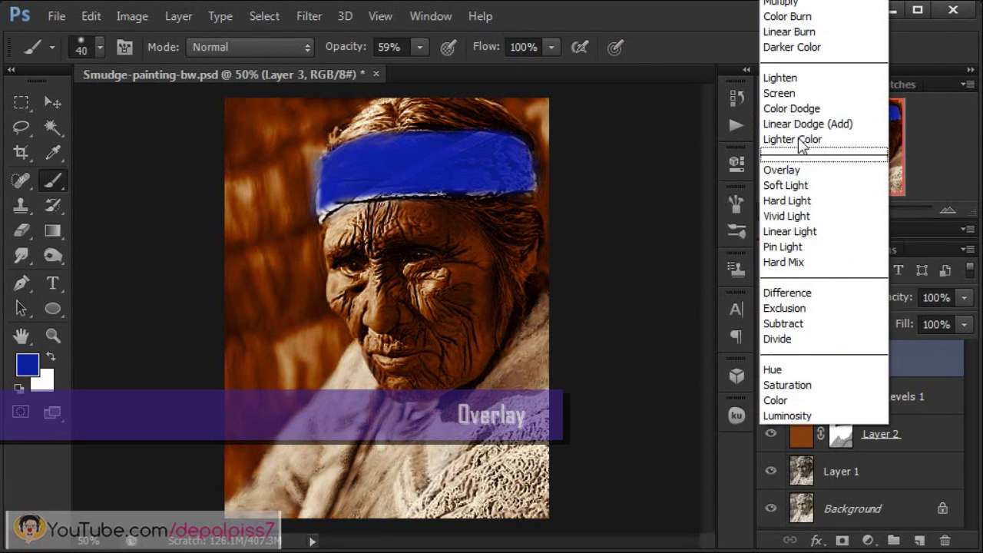
left_click(719, 162)
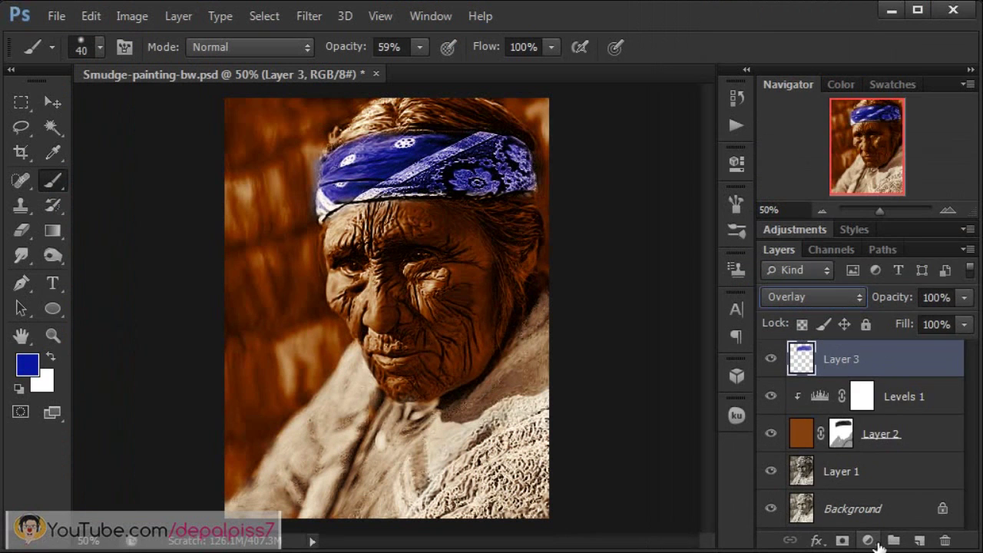
left_click(876, 542)
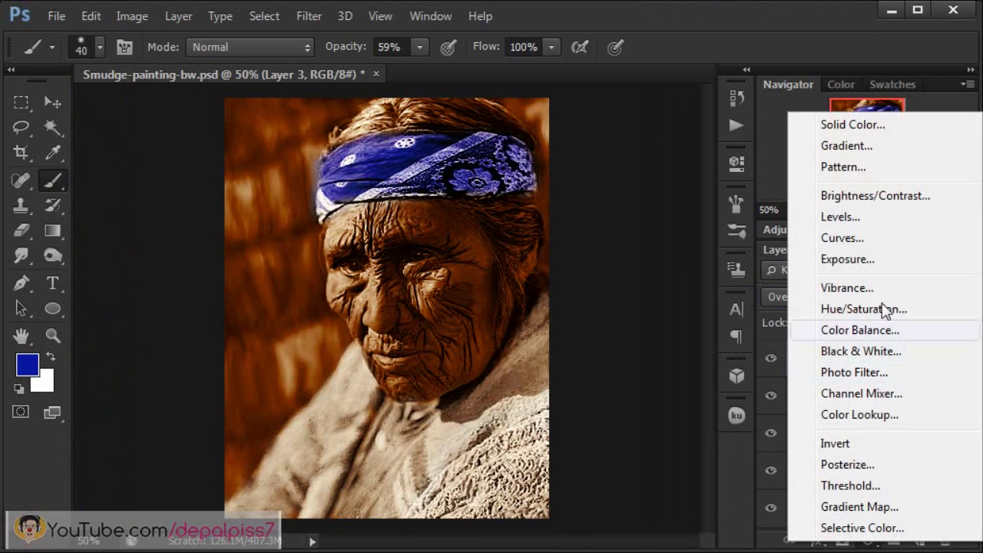
left_click(838, 216)
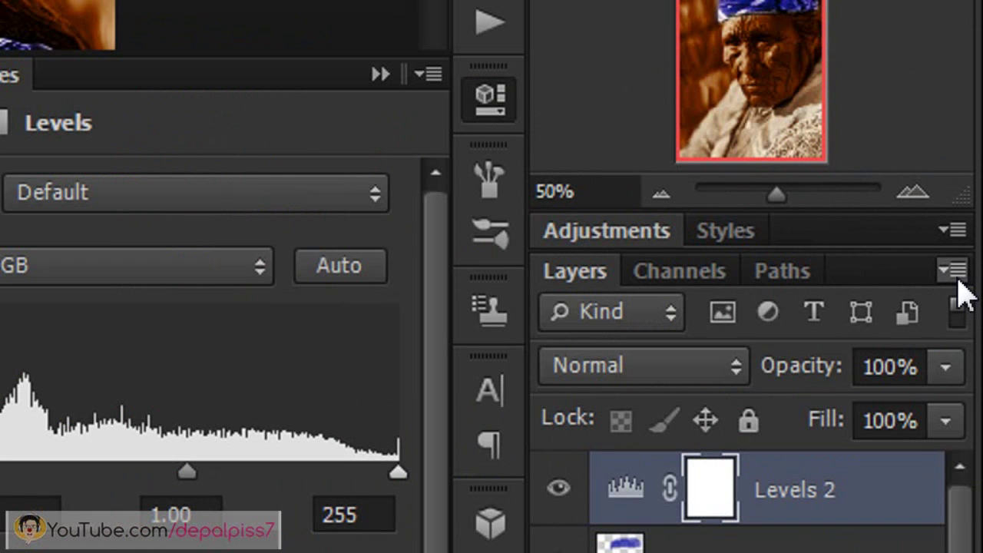
left_click(953, 271)
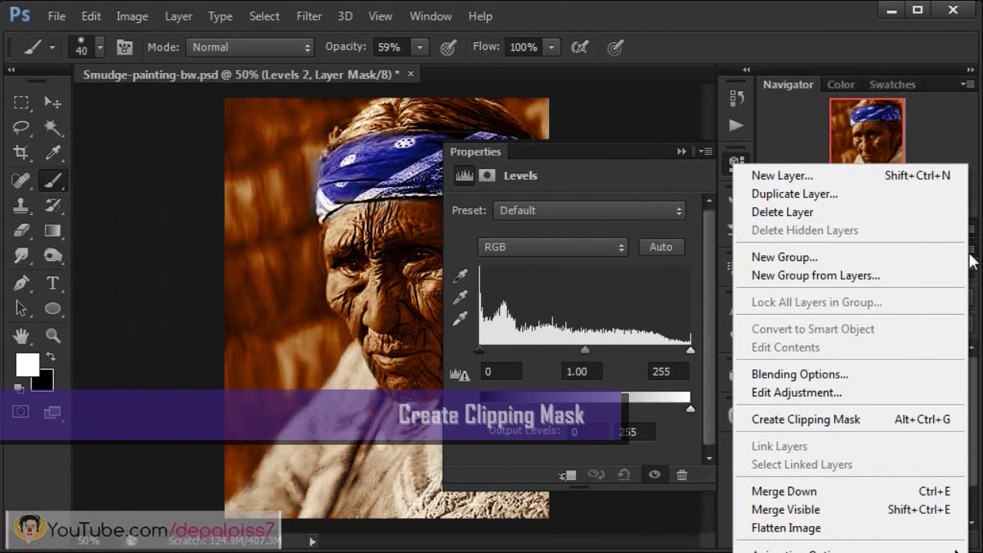
left_click(879, 421)
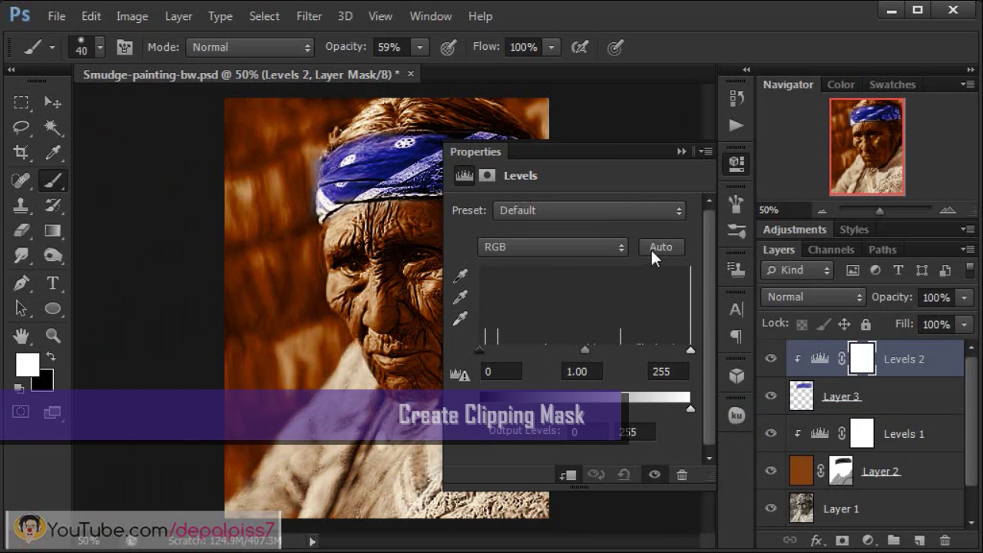
Step: Raise the Levels 2 black input to 90, compare layer visibility, and reselect Layer 3
mouse_move(480, 350)
left_mouse_down()
mouse_move(567, 357)
mouse_move(554, 351)
left_mouse_up()
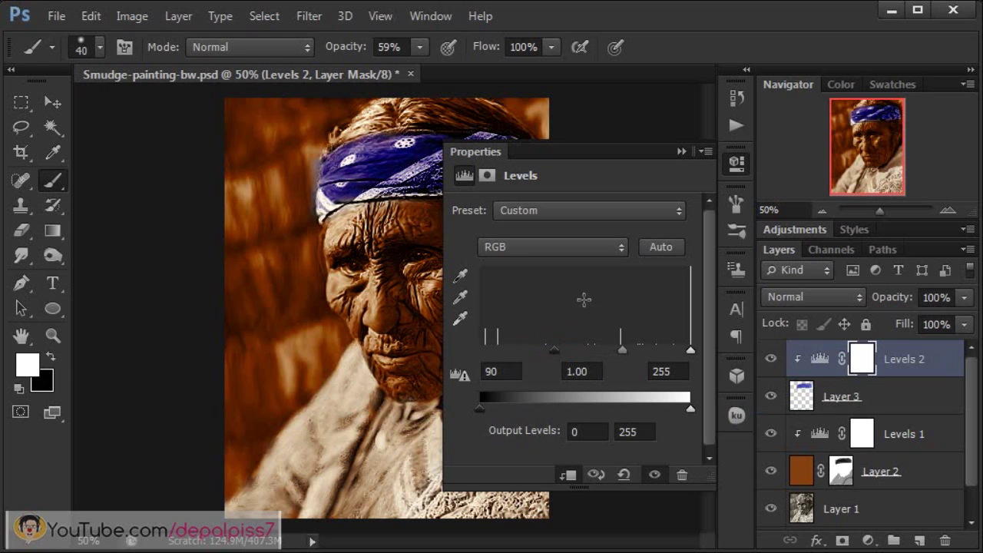
left_click(682, 151)
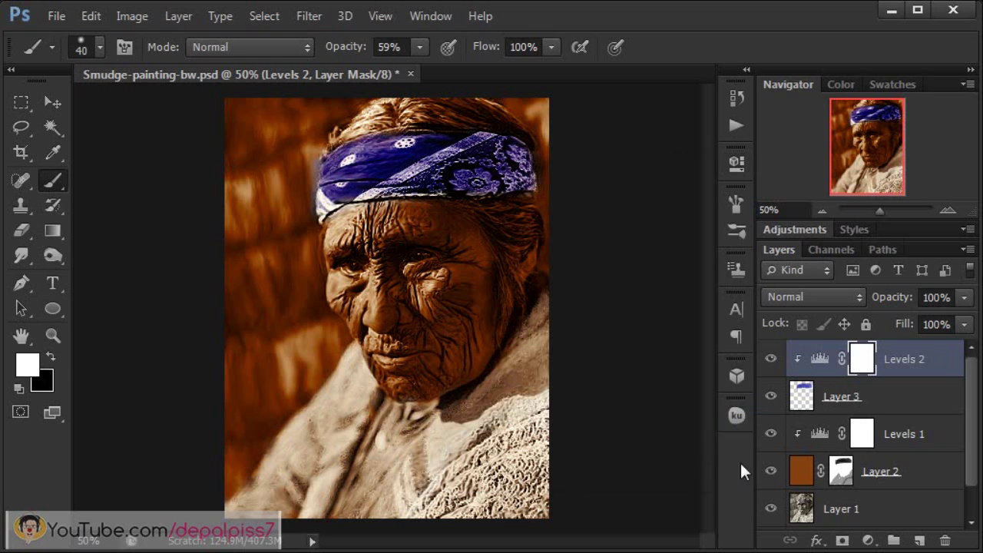
left_click(771, 396)
left_click(771, 397)
left_click(771, 359)
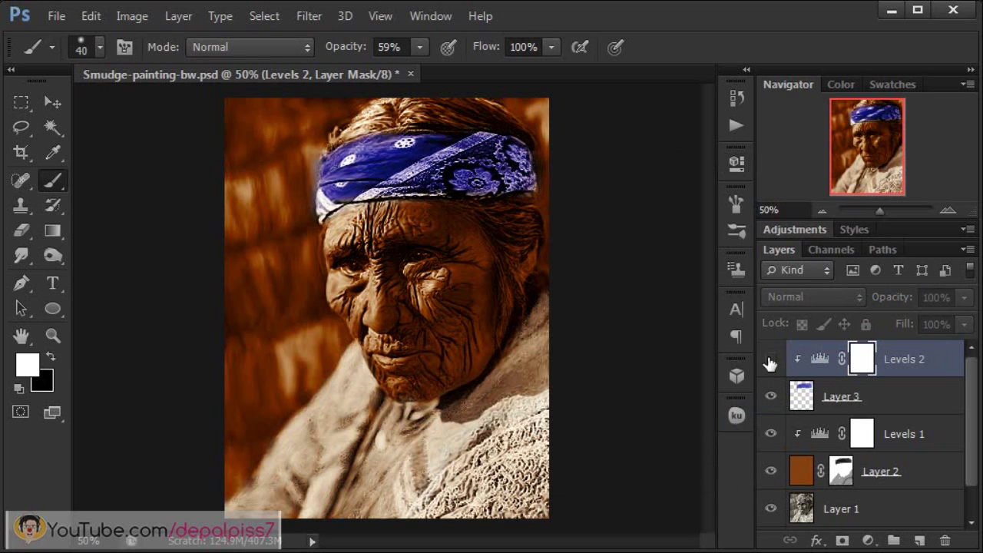
left_click(771, 359)
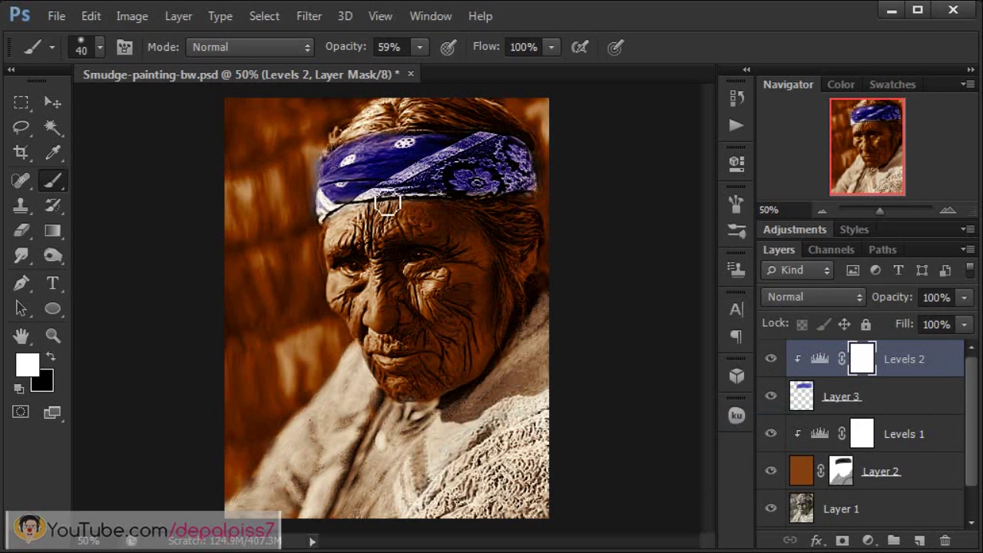
left_click(918, 407)
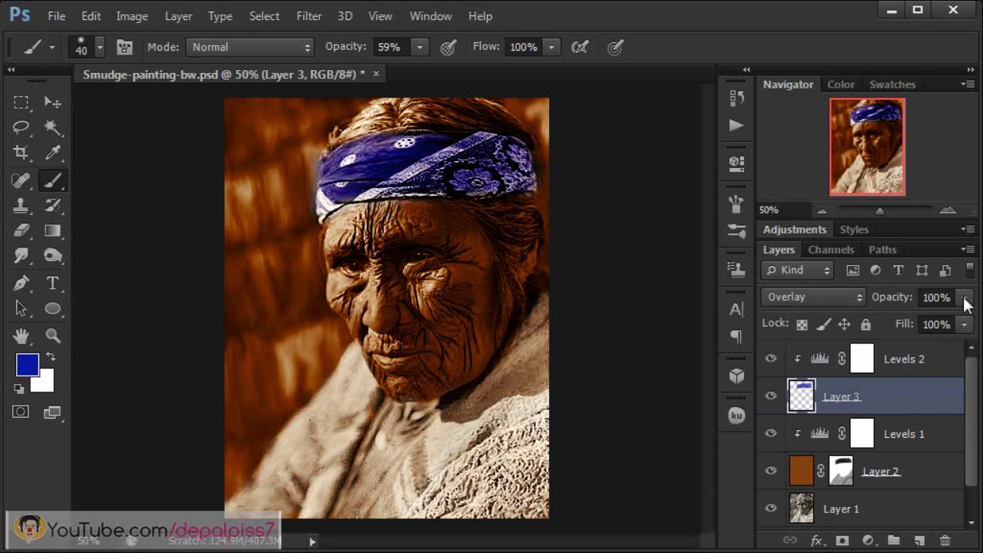
Step: Lower Layer 3's opacity to 30% so the blue headband looks muted
left_click(966, 299)
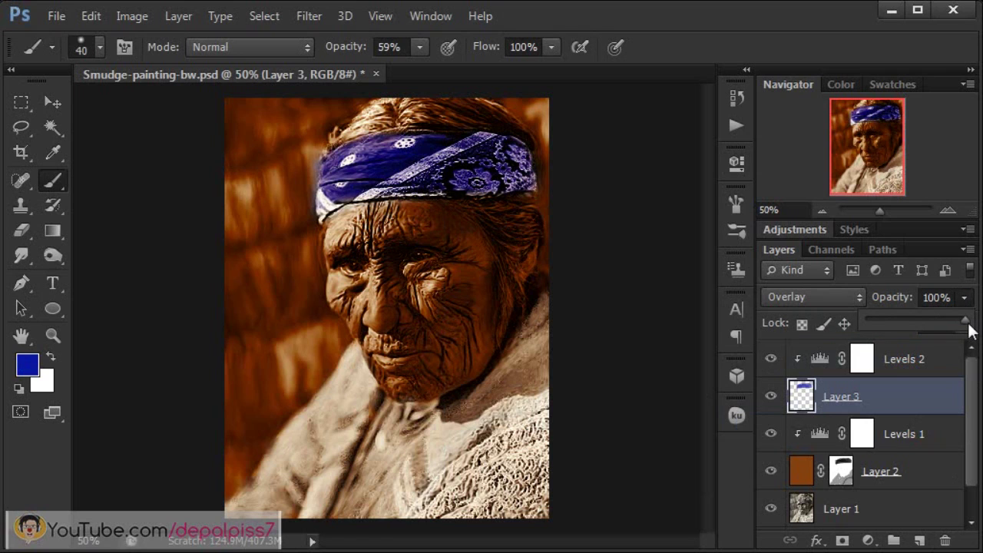
mouse_move(969, 326)
left_mouse_down()
mouse_move(894, 321)
mouse_move(901, 324)
left_mouse_up()
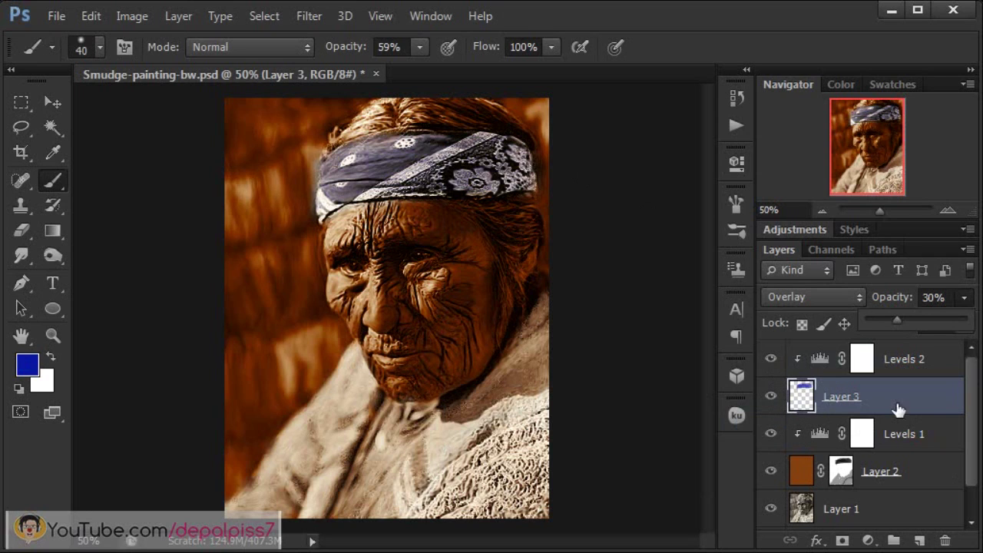
left_click(941, 373)
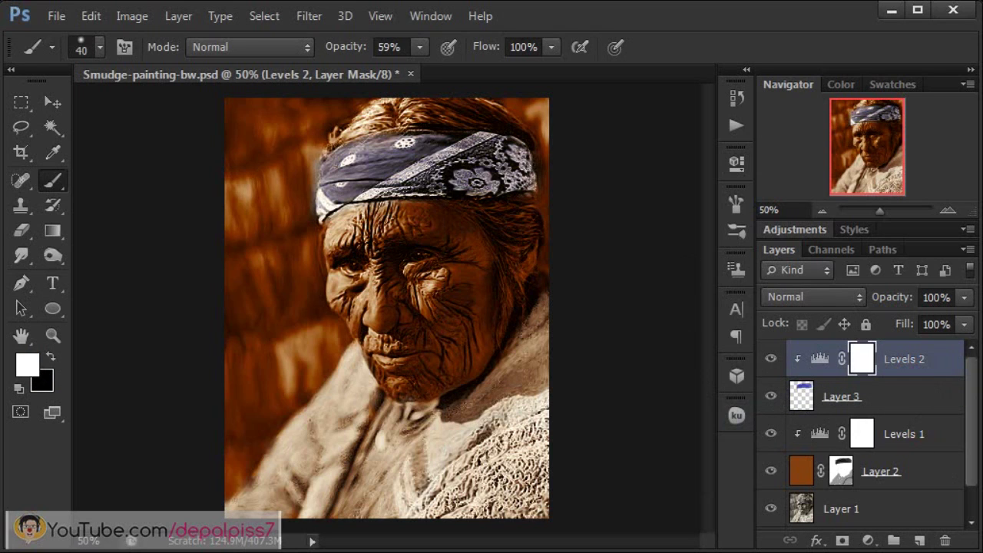
Step: Add Layer 4 above Levels 2 and set the brush colour to crimson cb273d
left_click(920, 541)
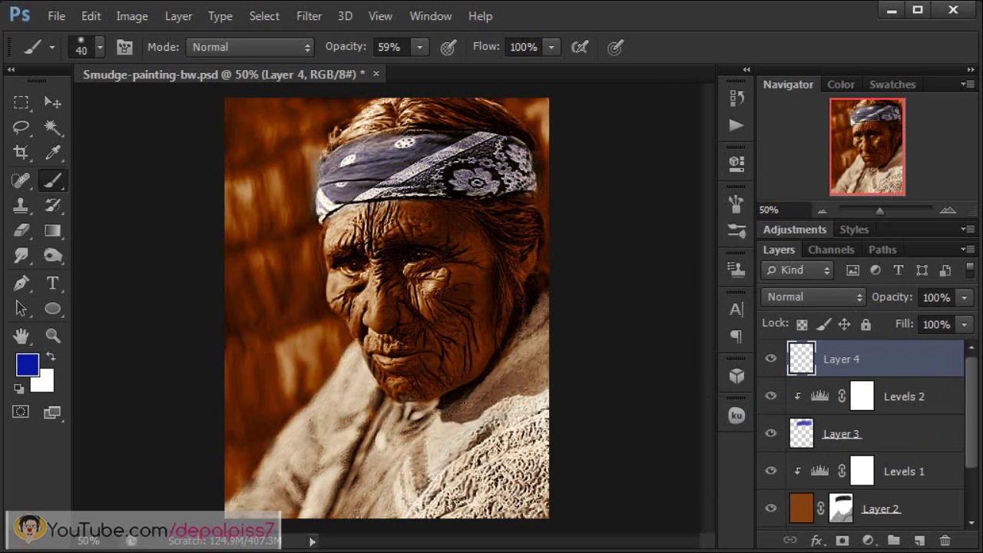
scroll(386, 308, "up", 1)
left_click(28, 367)
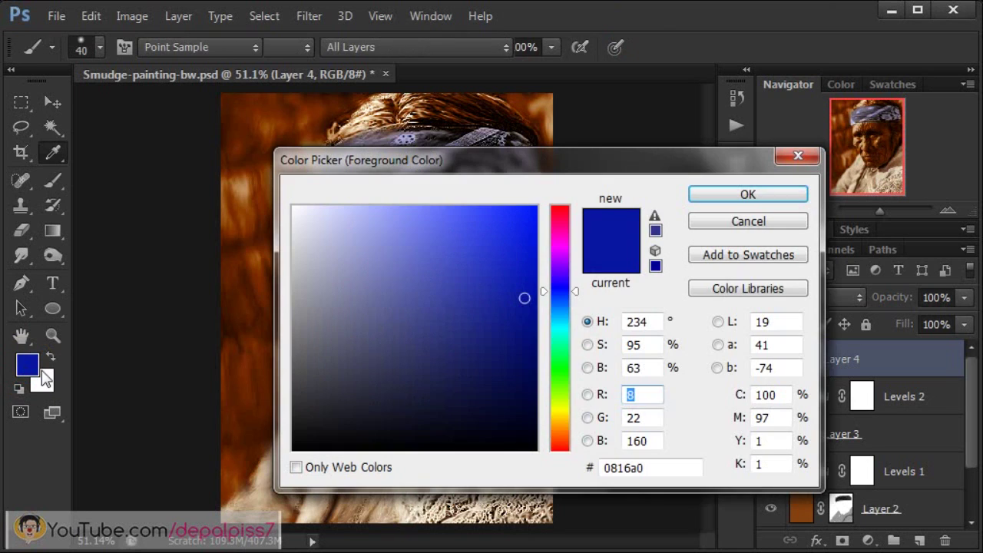
left_click(626, 468)
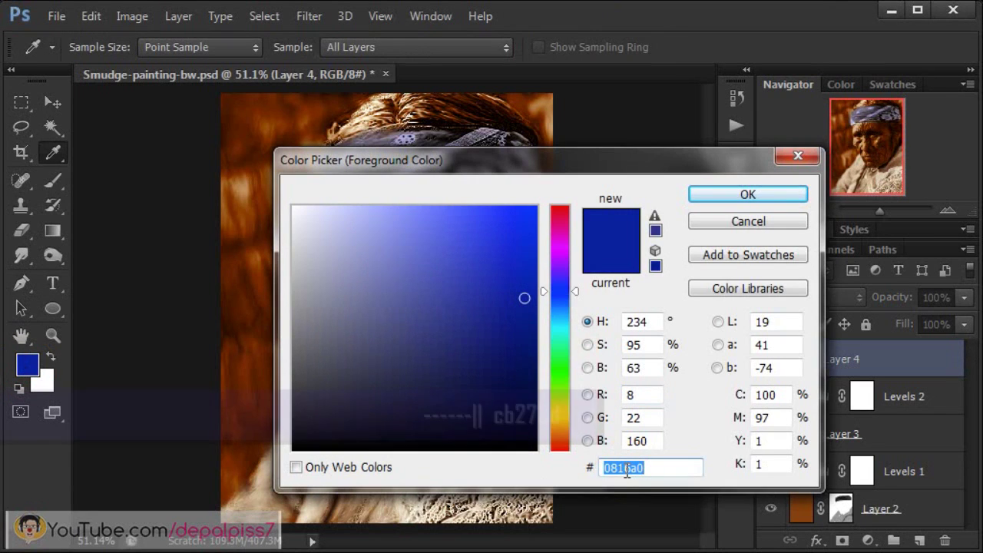
type("cb273d")
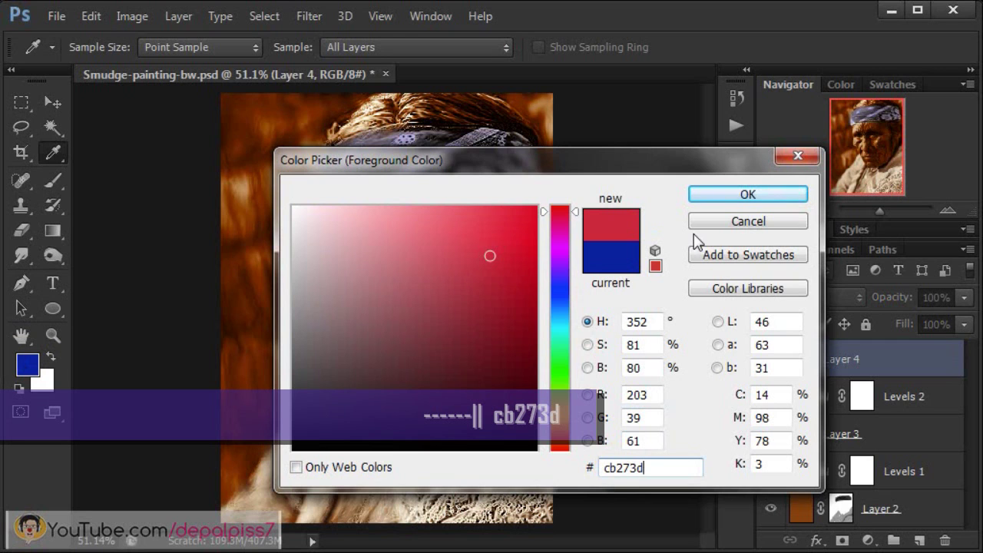
left_click(751, 195)
key("b")
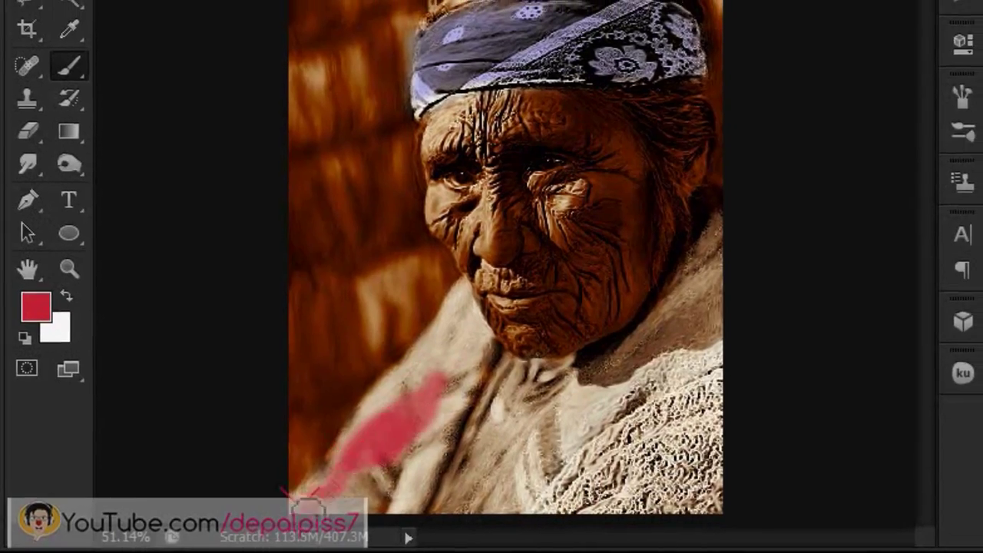
Step: Paint red over the shawl up to the chin on Layer 4 and set it to Multiply
left_click_drag(321, 478, 448, 347)
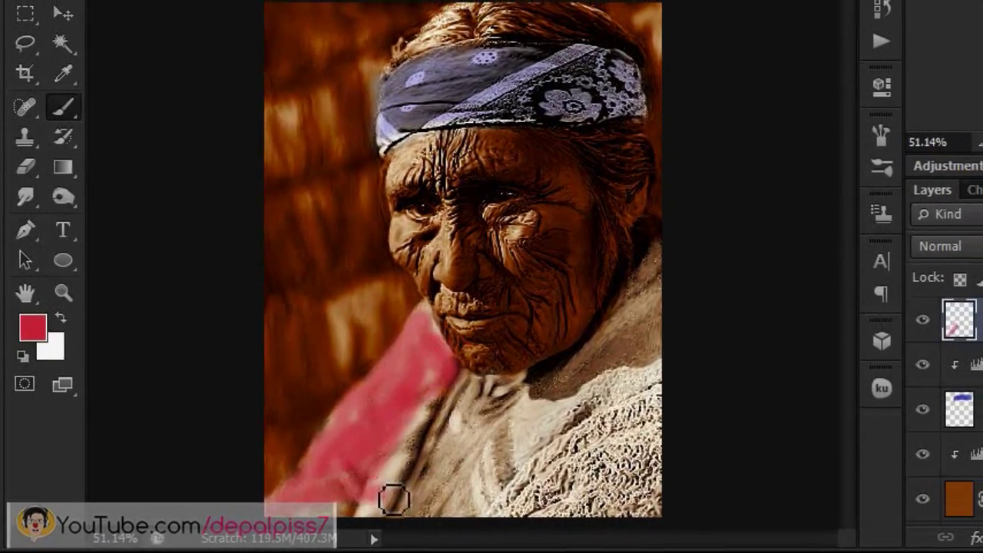
left_click_drag(395, 500, 480, 400)
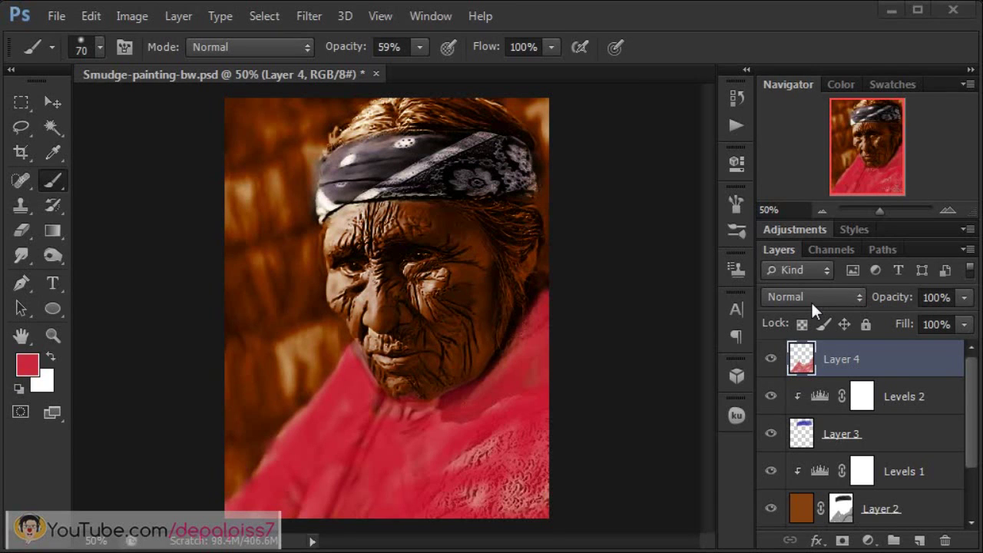
left_click(811, 300)
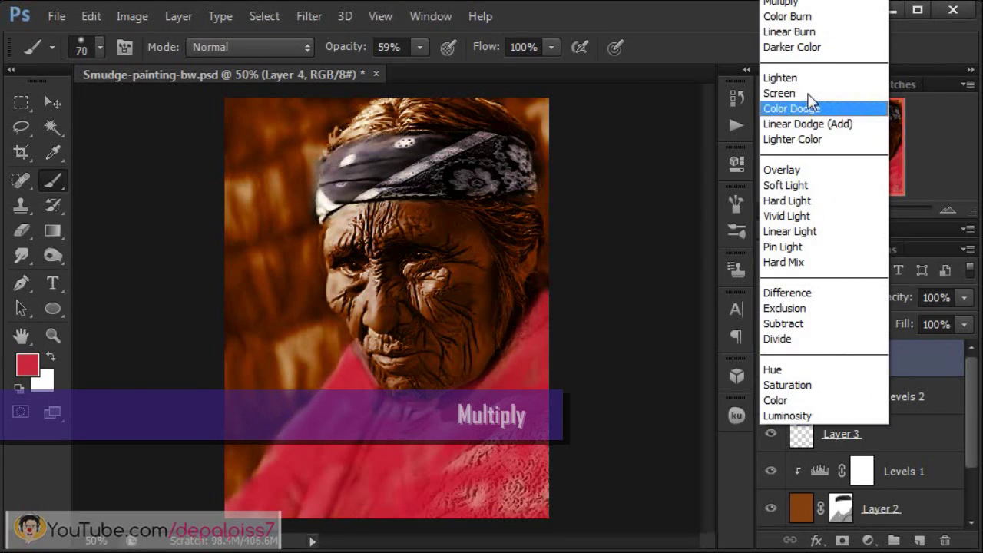
left_click(799, 4)
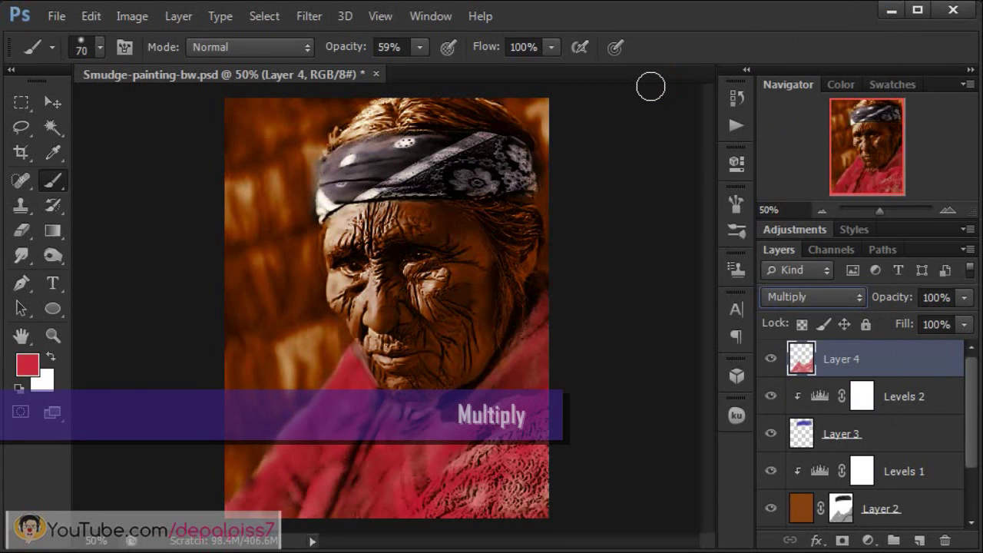
scroll(627, 169, "up", 1)
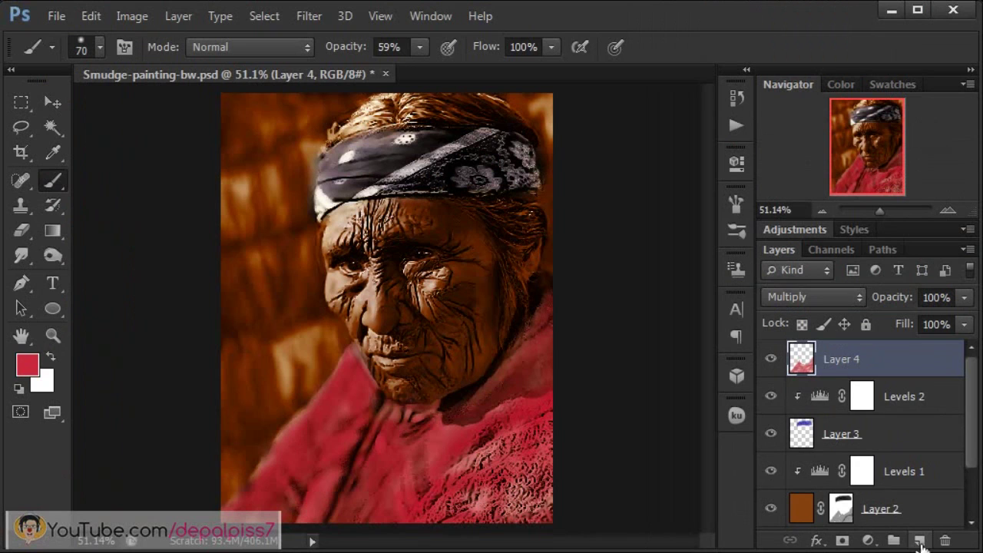
Step: Add Layer 5, load Layer 4's red shawl as a selection, and fill it with #1b1a18
left_click(920, 540)
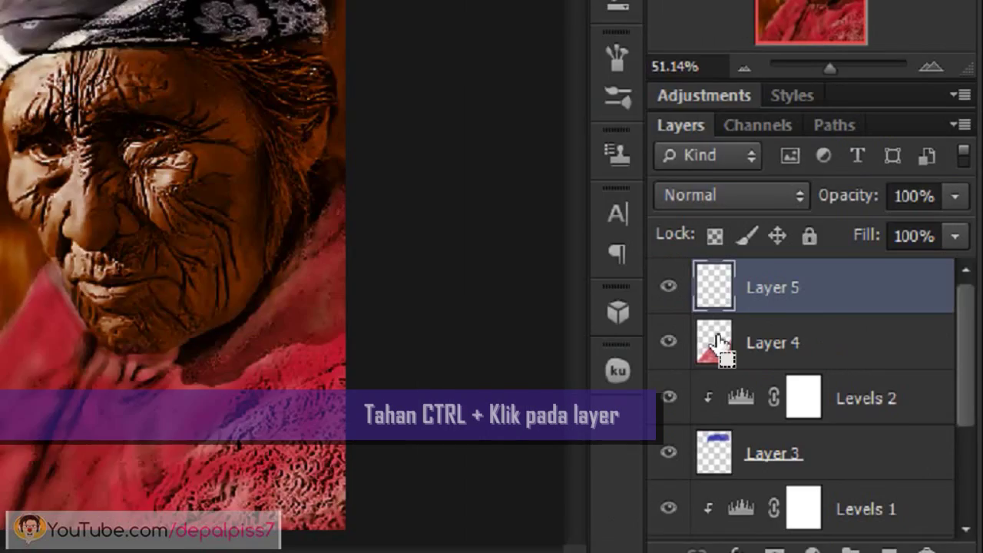
left_click(805, 399, "ctrl")
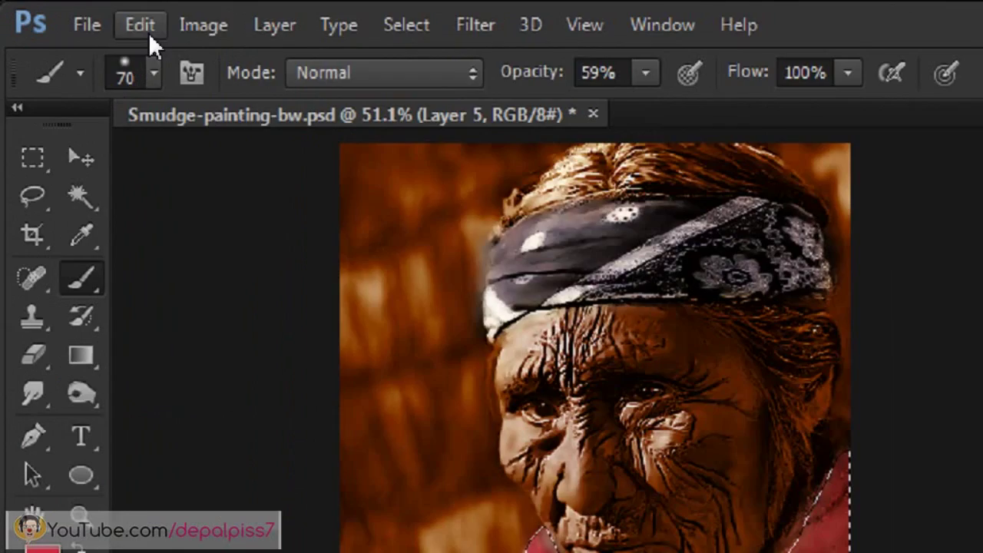
left_click(95, 19)
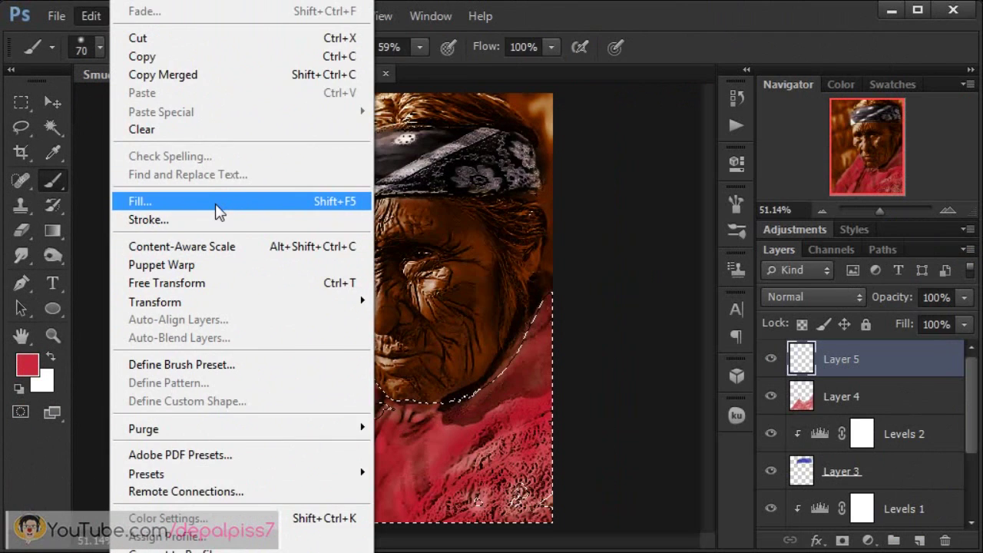
left_click(216, 211)
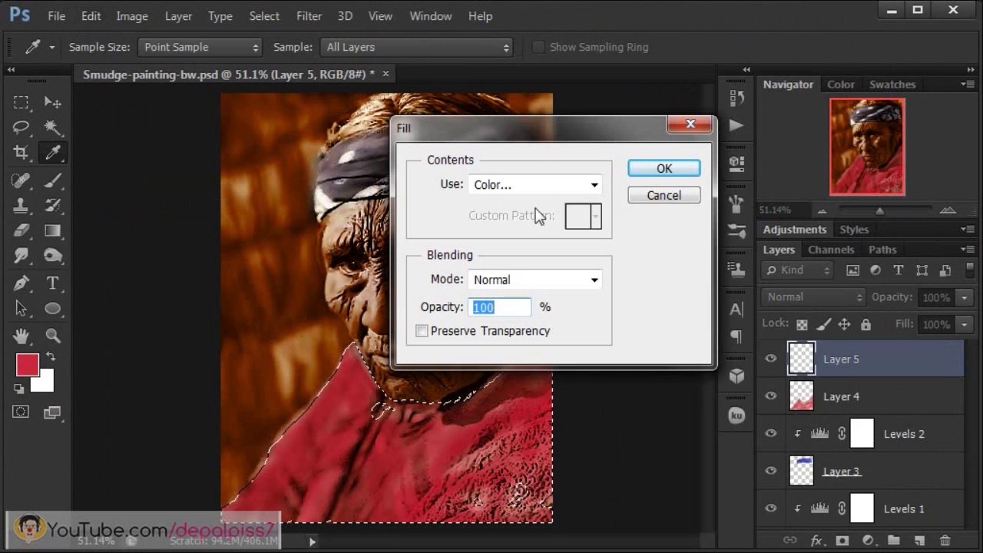
left_click(541, 189)
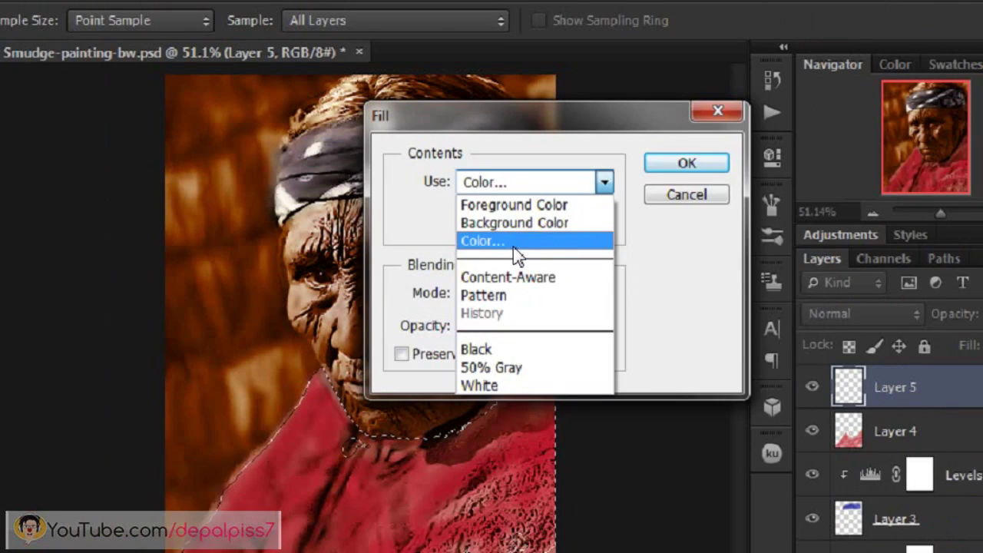
left_click(512, 244)
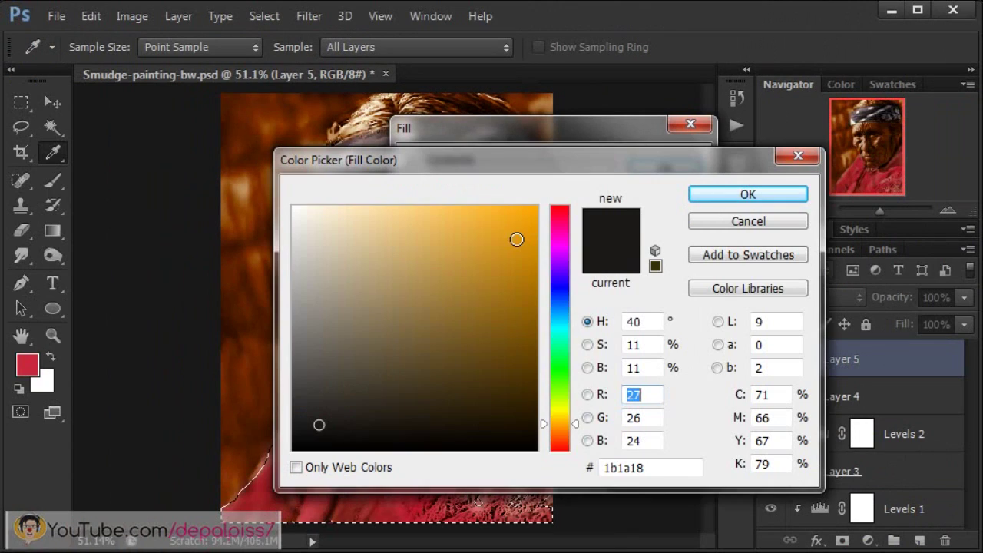
left_click(668, 466)
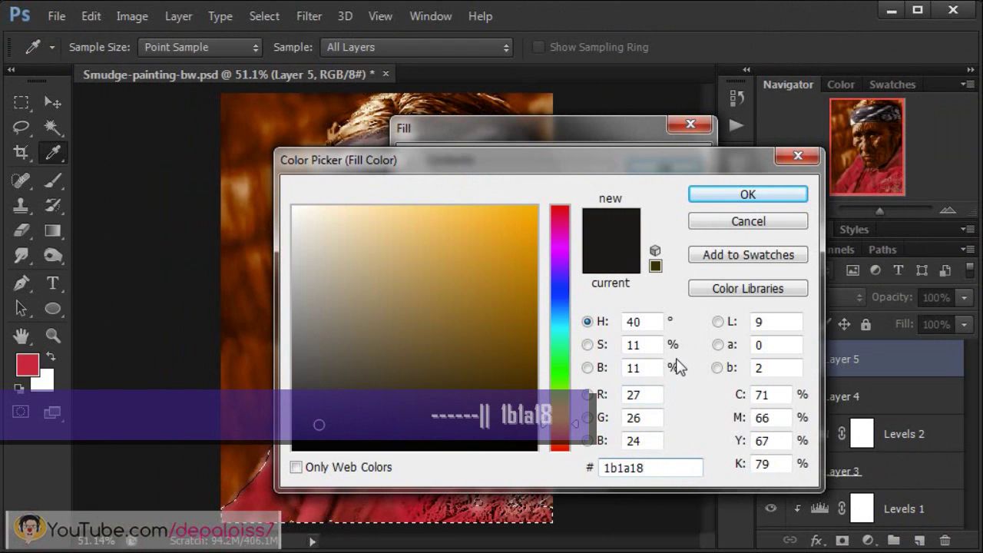
left_click(752, 200)
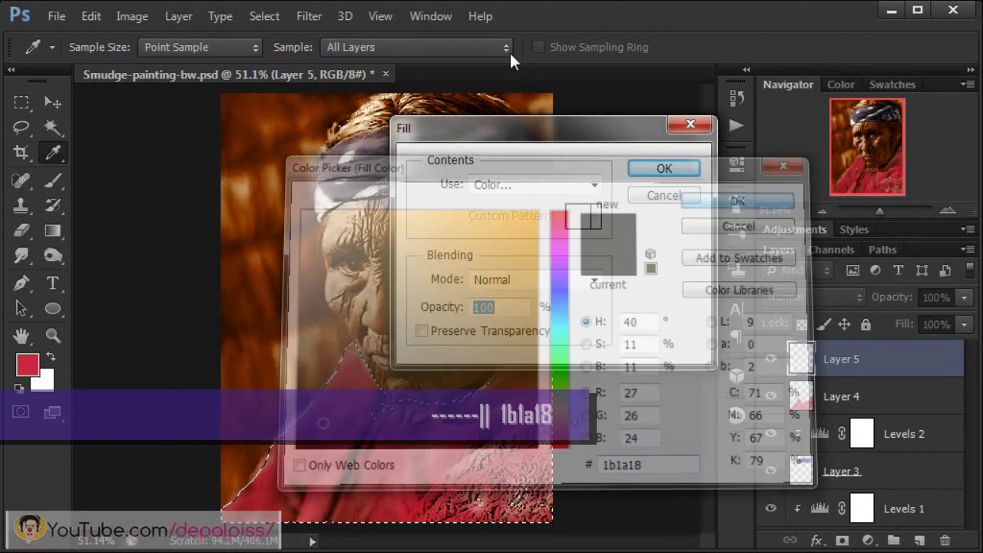
left_click(676, 168)
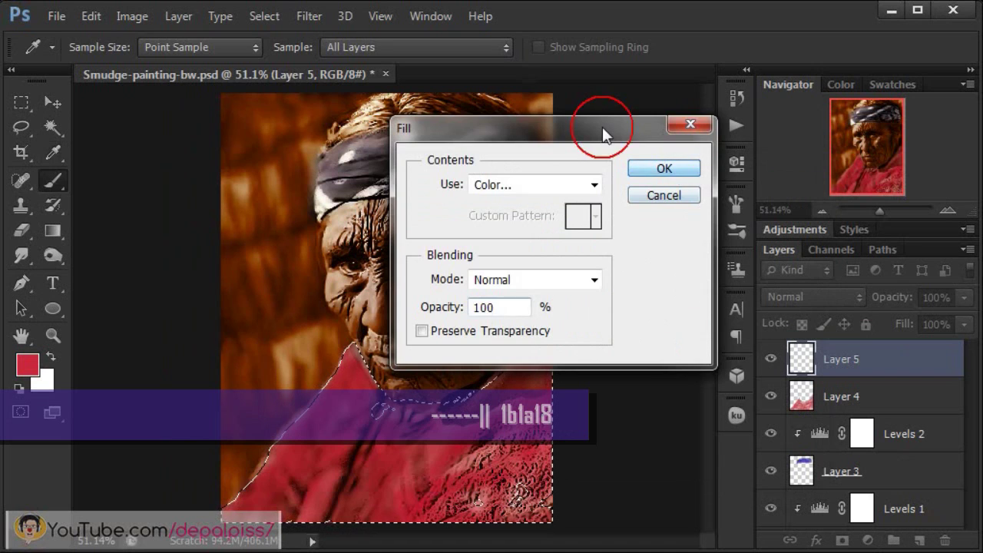
key("b")
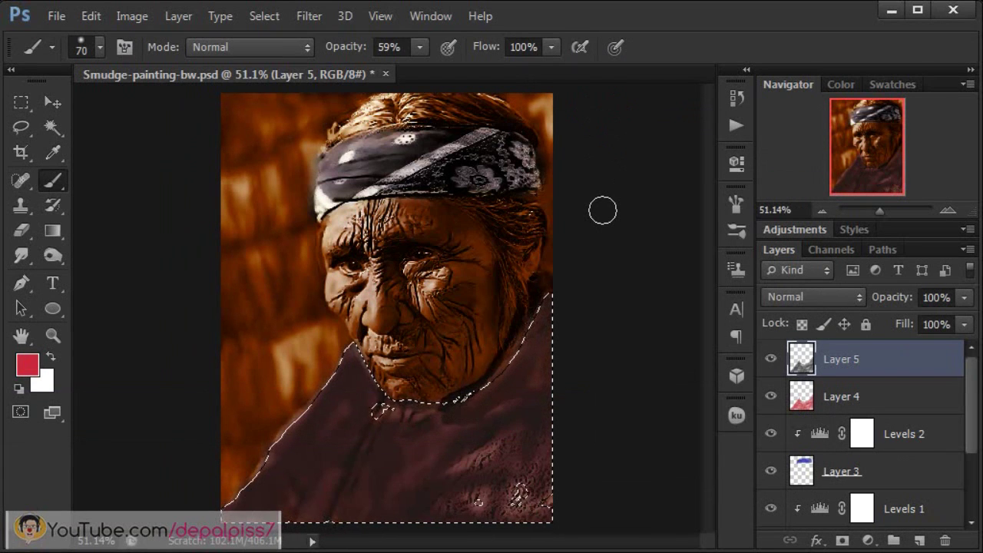
Step: Deselect, blend Layer 5 in Soft Light at 27% opacity, and duplicate it
key("ctrl+d")
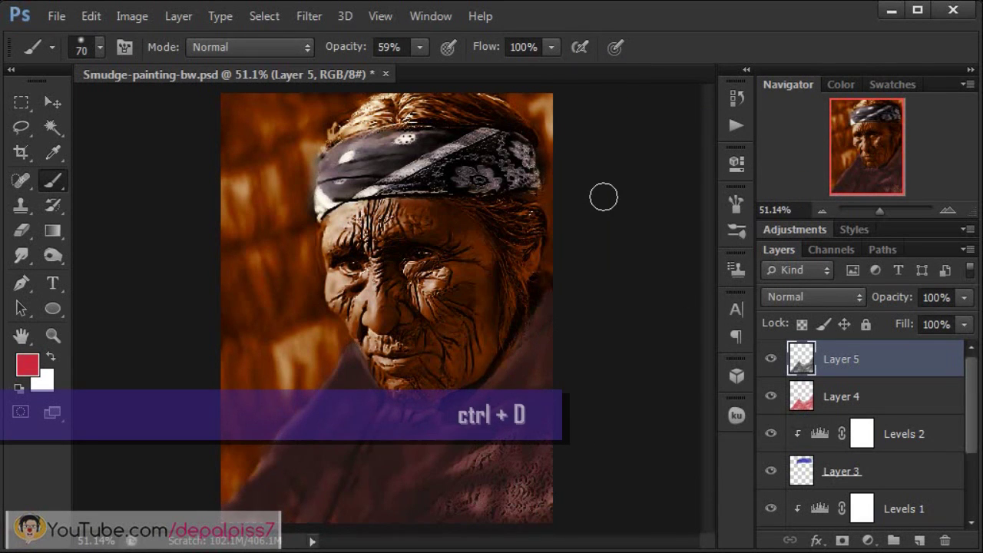
left_click(806, 302)
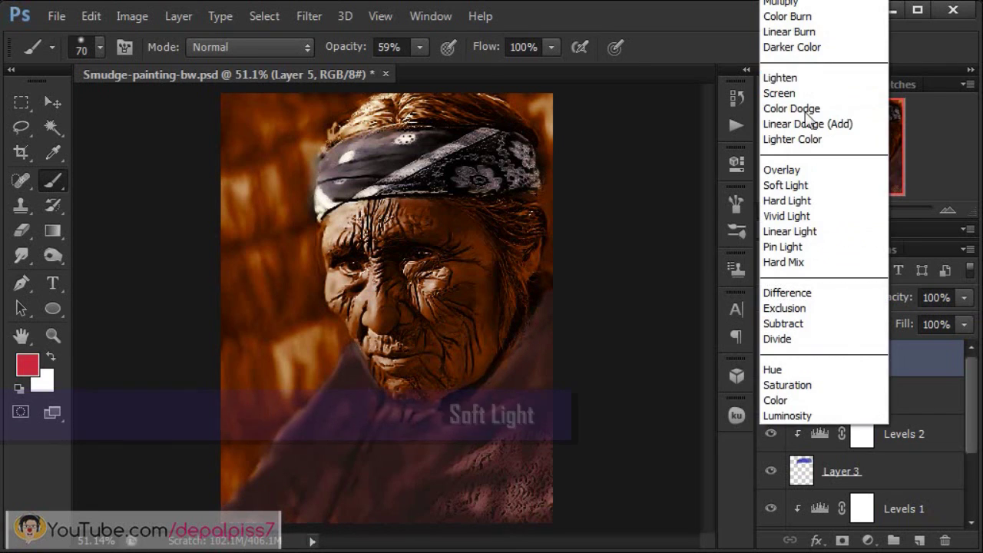
left_click(803, 183)
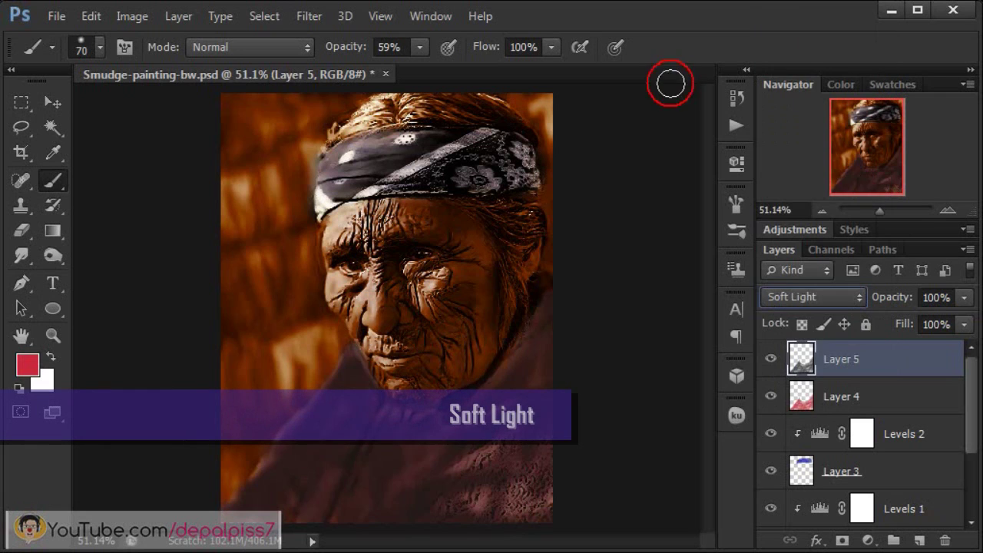
left_click(965, 300)
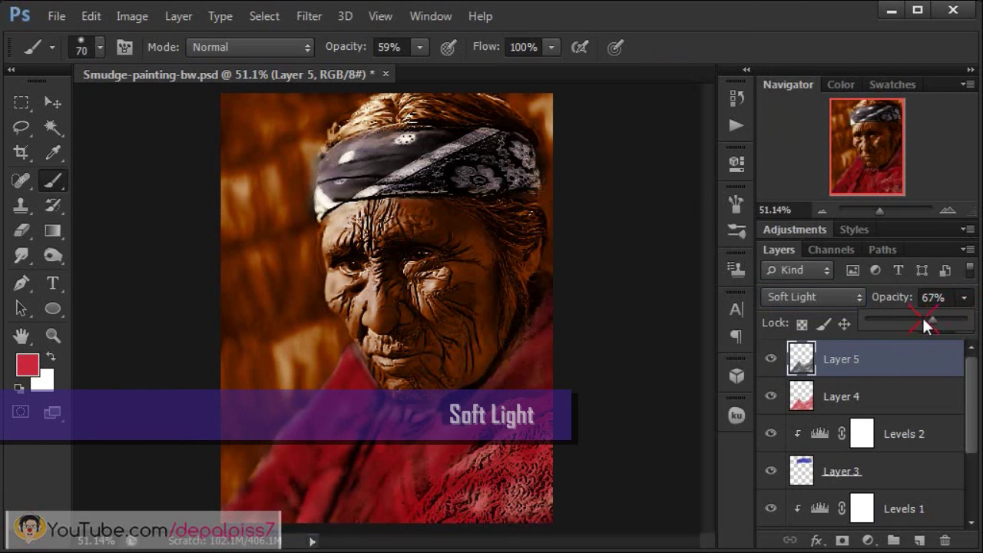
left_click_drag(904, 318, 893, 322)
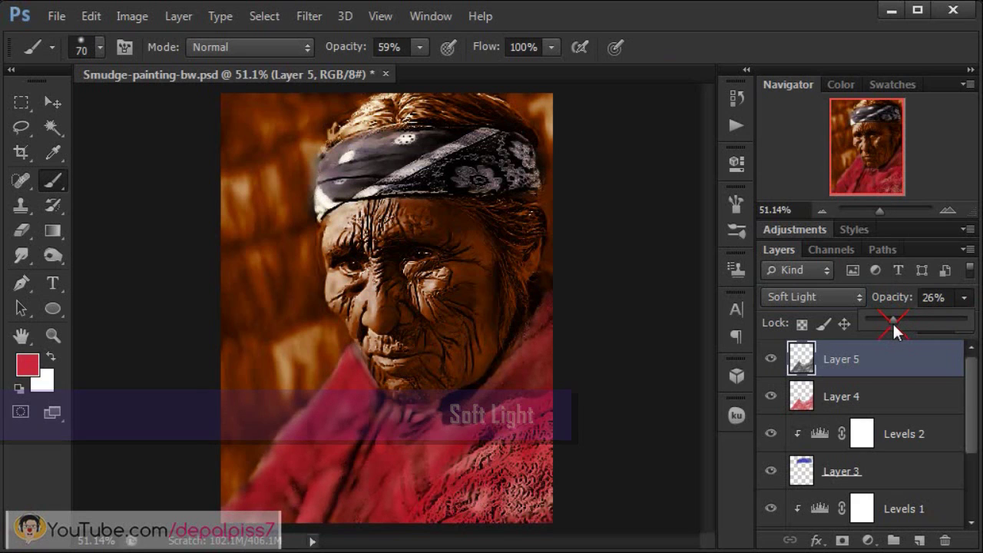
left_click(933, 297)
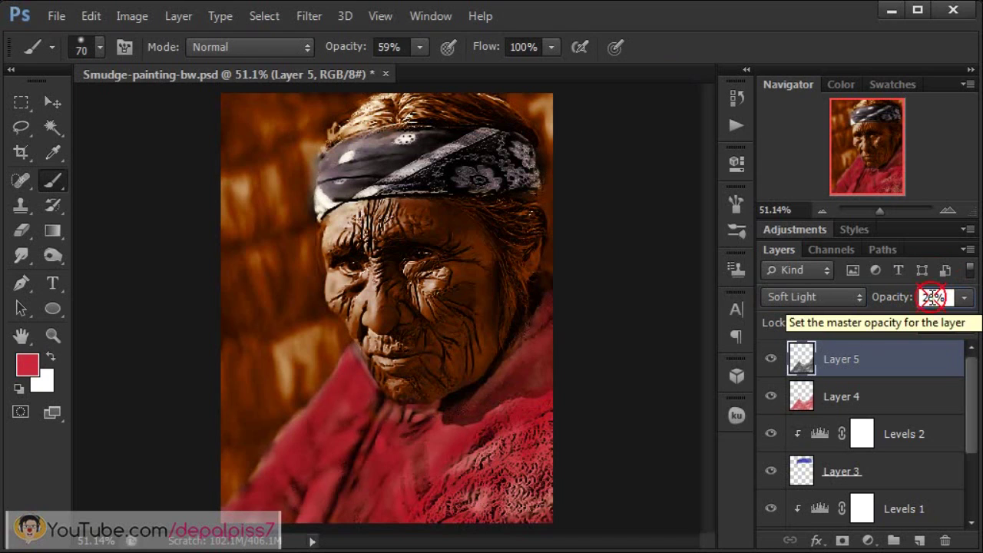
double_click(934, 297)
type("27")
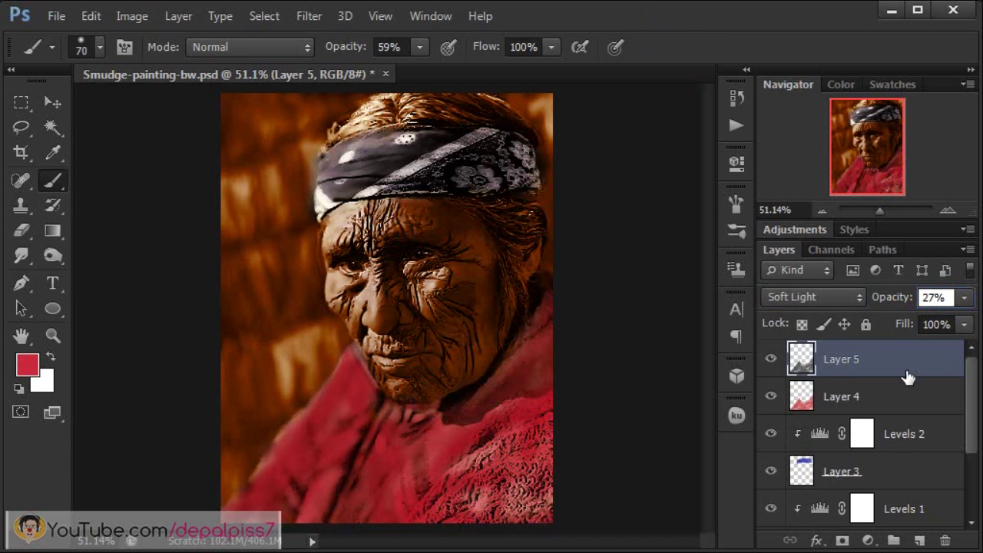
key("ctrl+j")
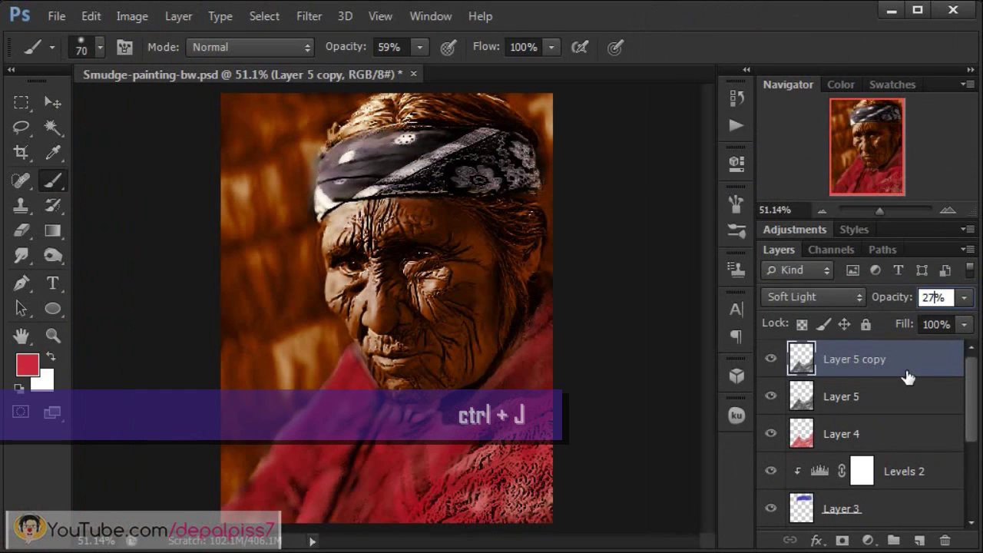
Step: Set Layer 5 copy to Overlay blending at 100% opacity
left_click(807, 297)
left_click(799, 170)
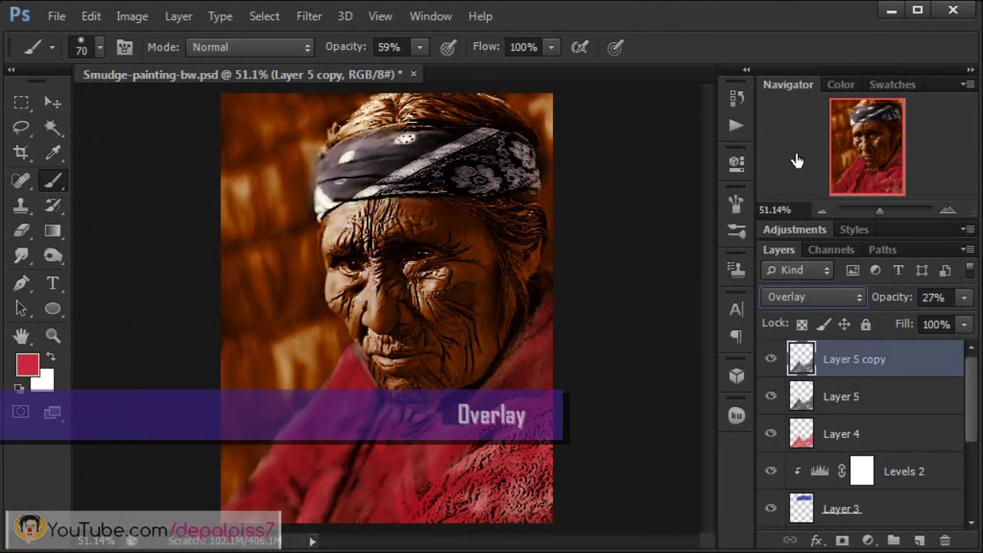
left_click(962, 299)
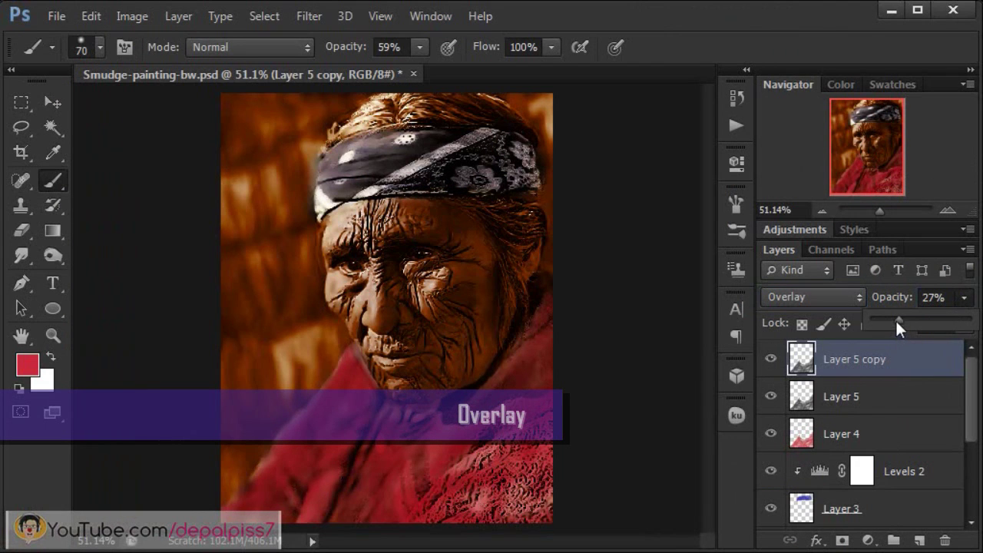
left_click_drag(895, 319, 969, 323)
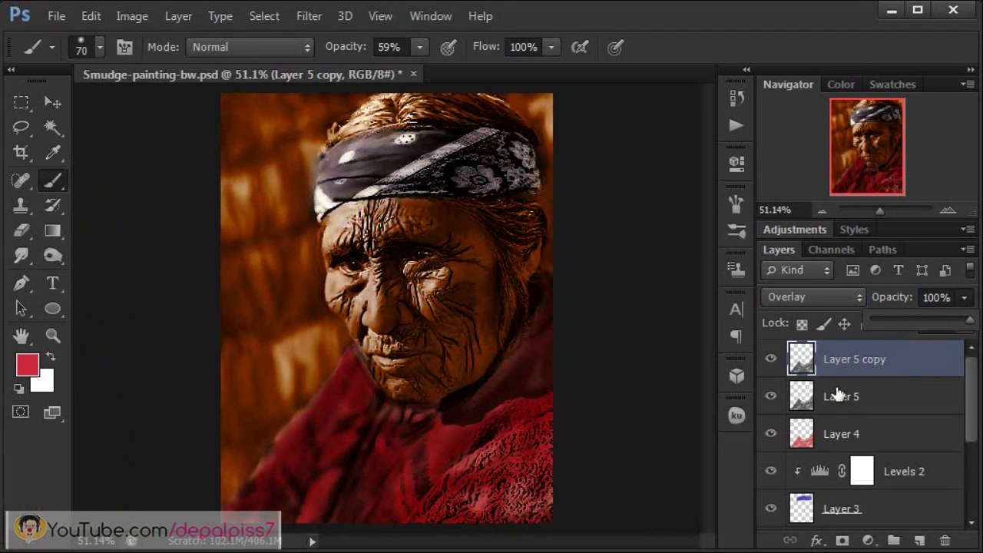
right_click(657, 7)
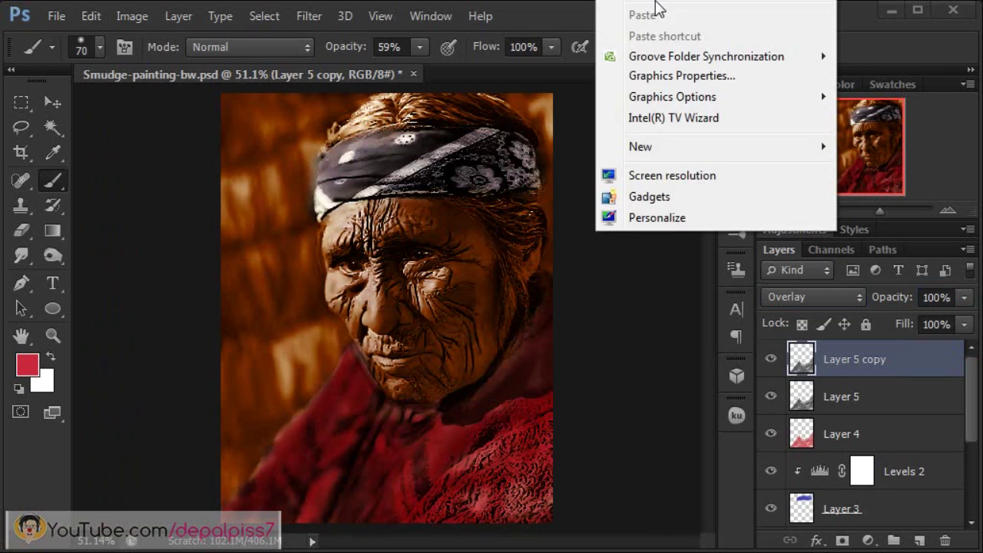
Step: Dismiss the stray Windows context menu with Esc
key("Escape")
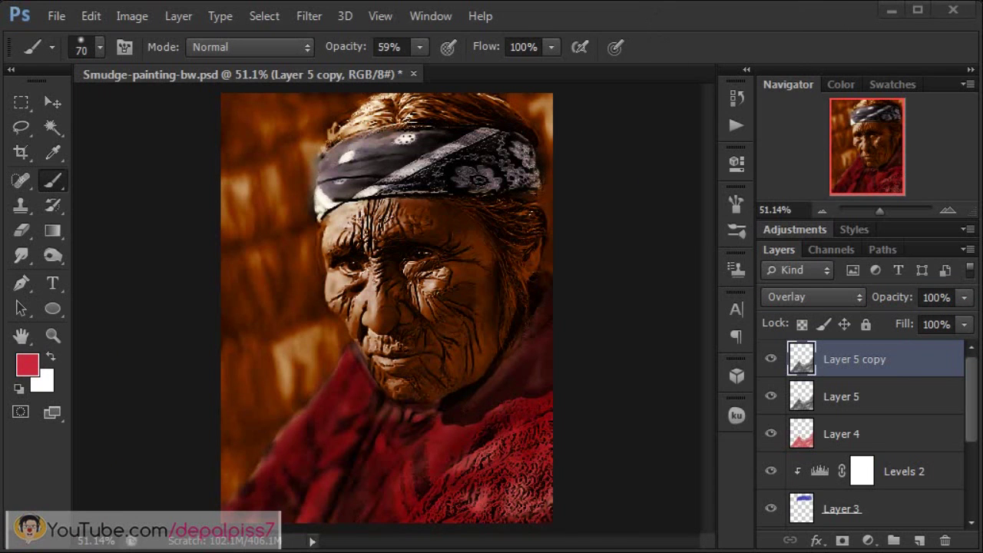